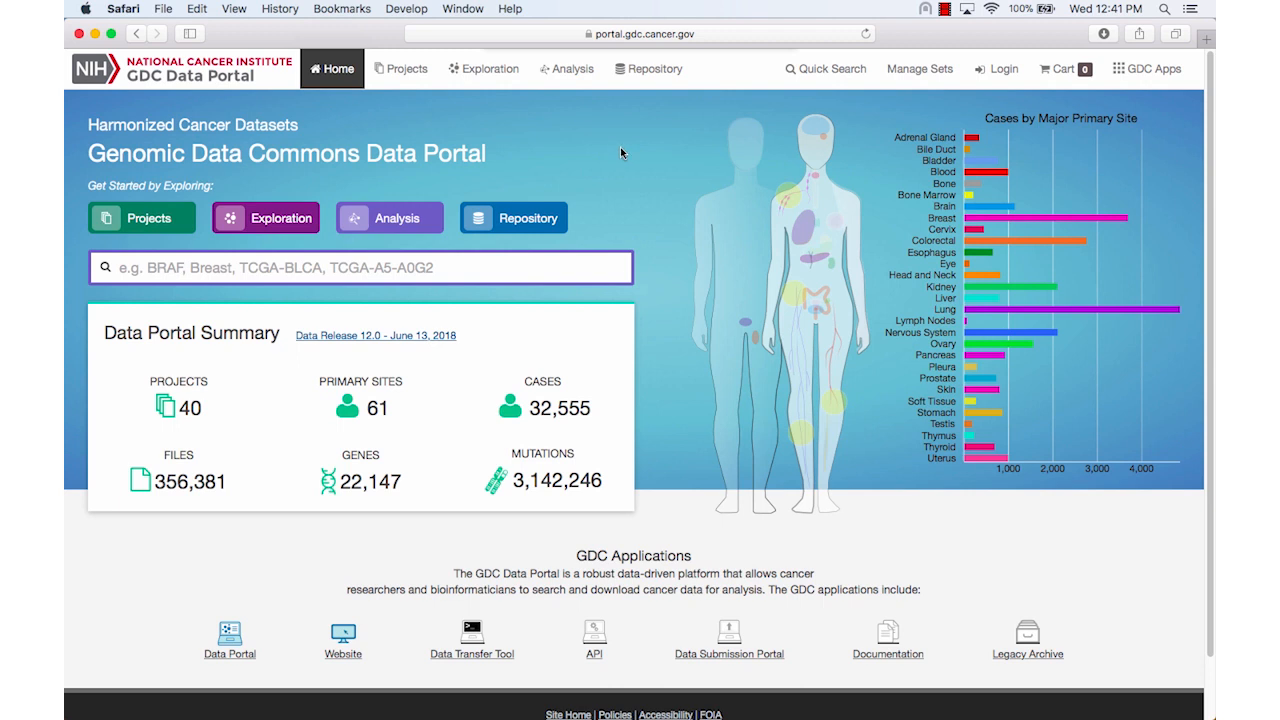
Filter the cases under Exploration to primary site Pancreas and program TCGA
left_click(486, 80)
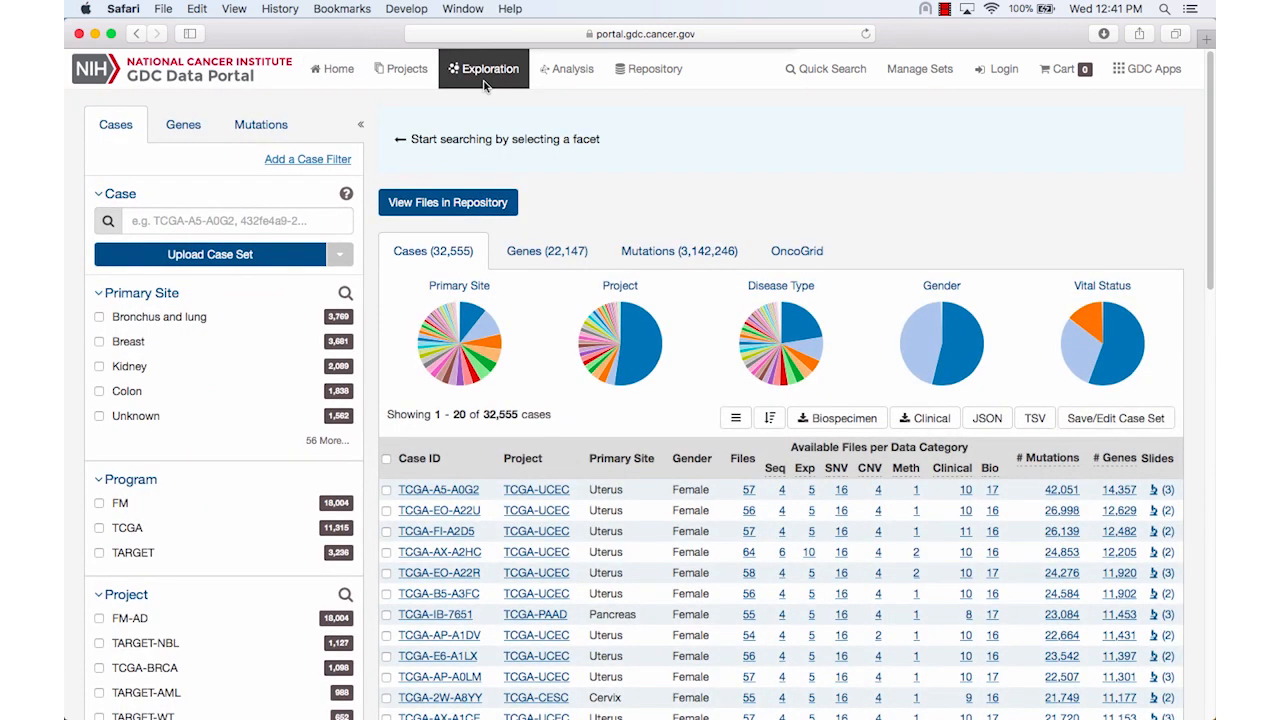
left_click(345, 294)
type("pancreas")
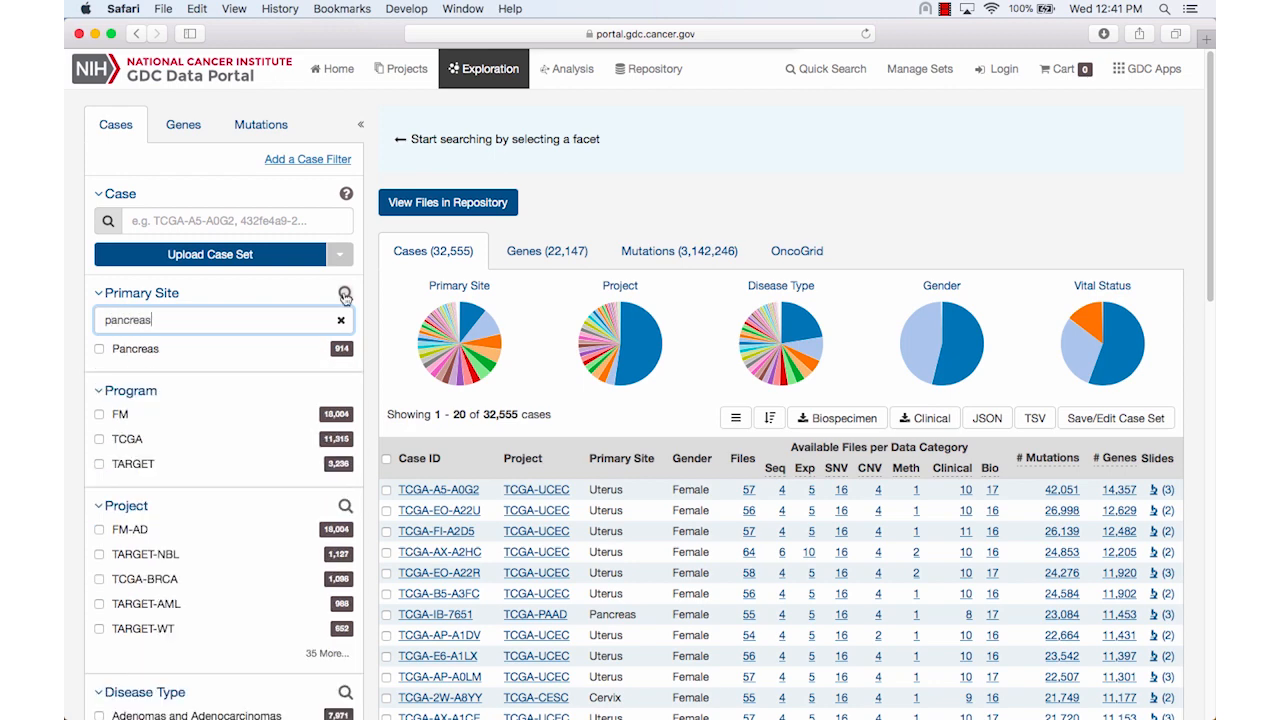
left_click(100, 350)
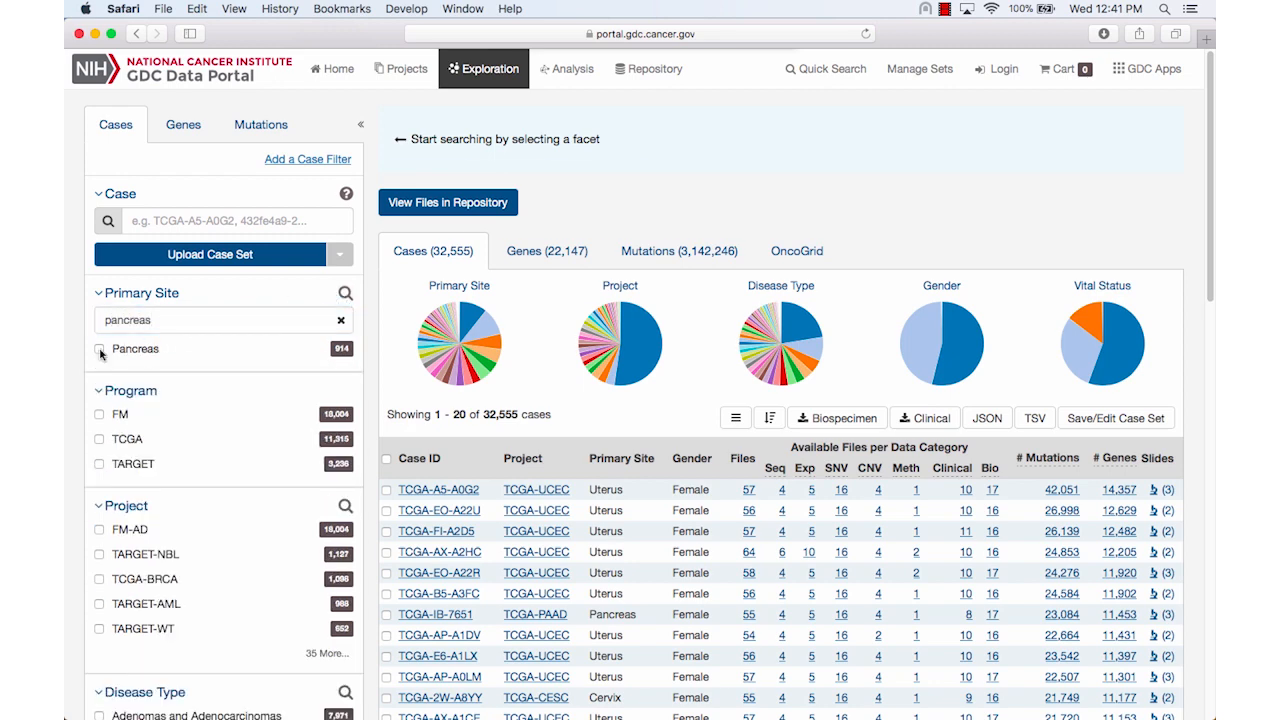
left_click(100, 440)
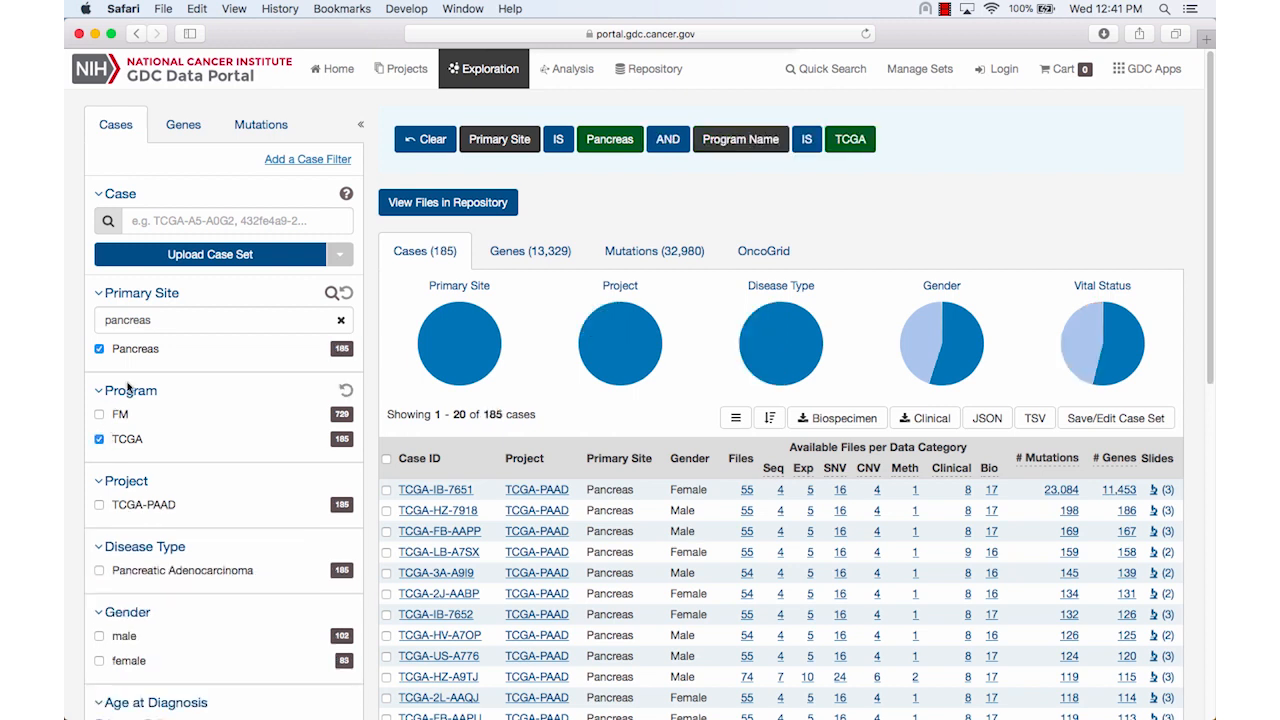
Restrict the pancreas cases to those with mutations in the gene KRAS
left_click(190, 135)
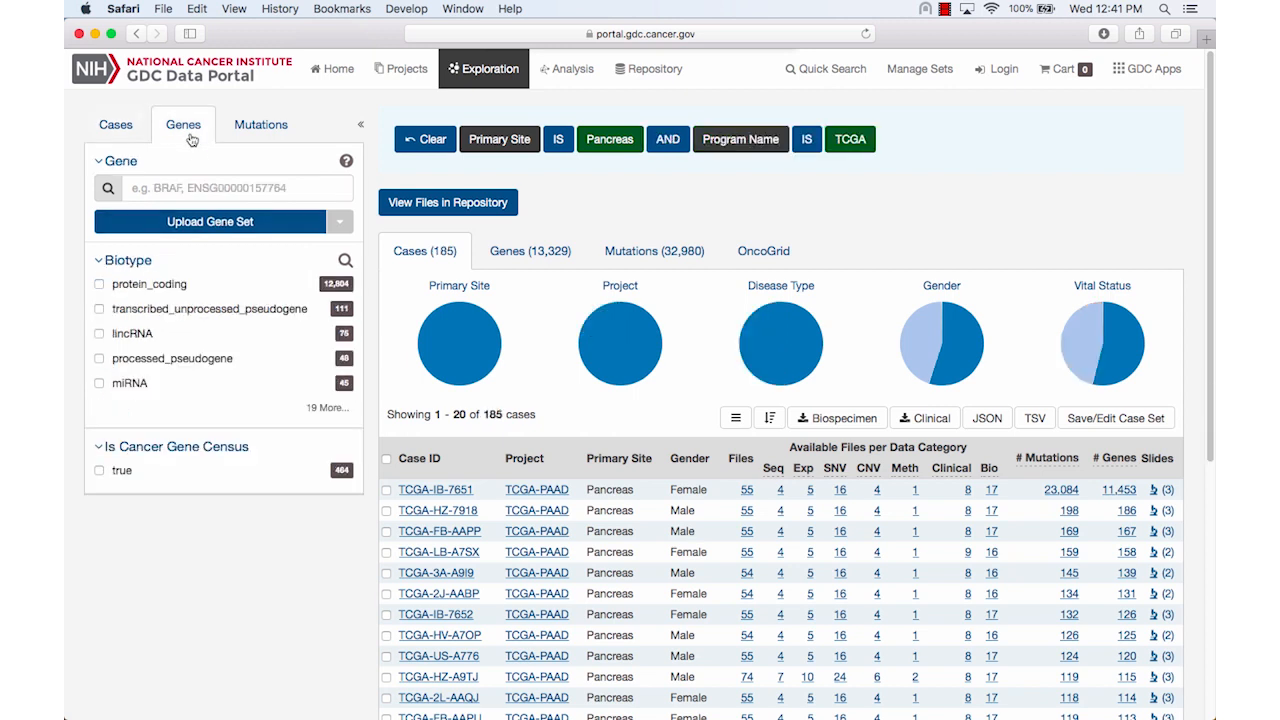
left_click(190, 187)
type("KRAS")
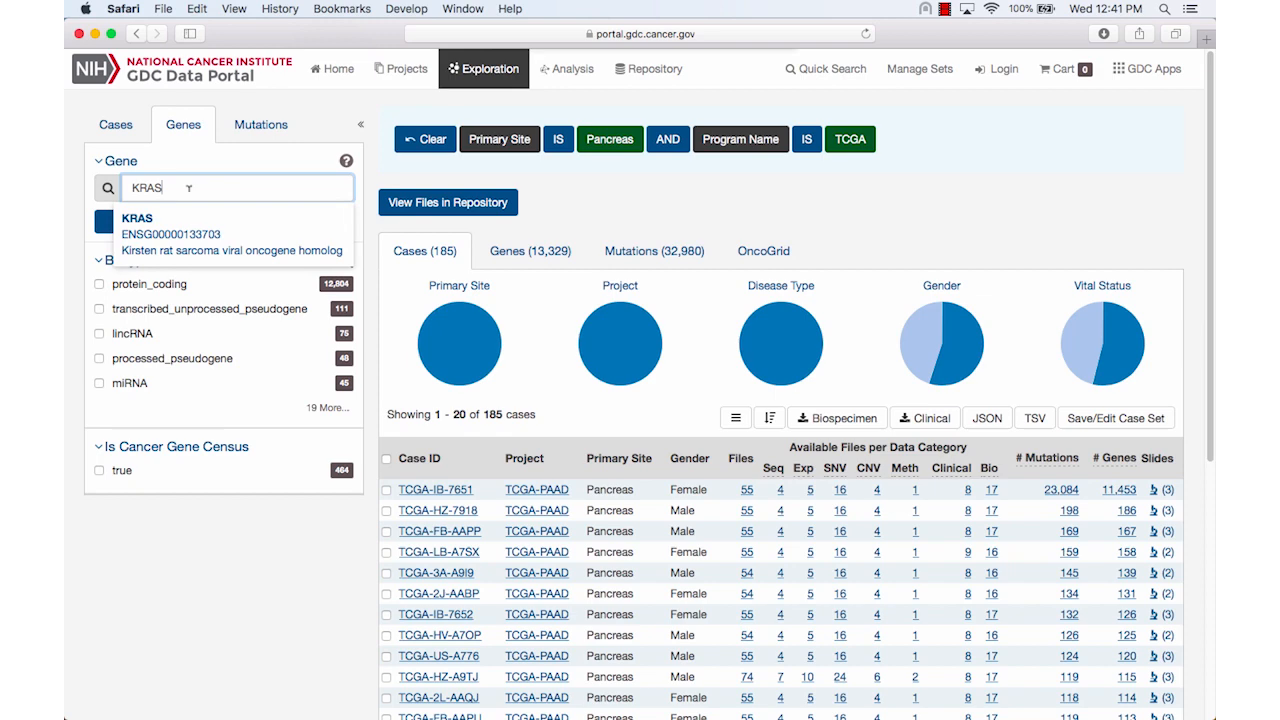
left_click(187, 228)
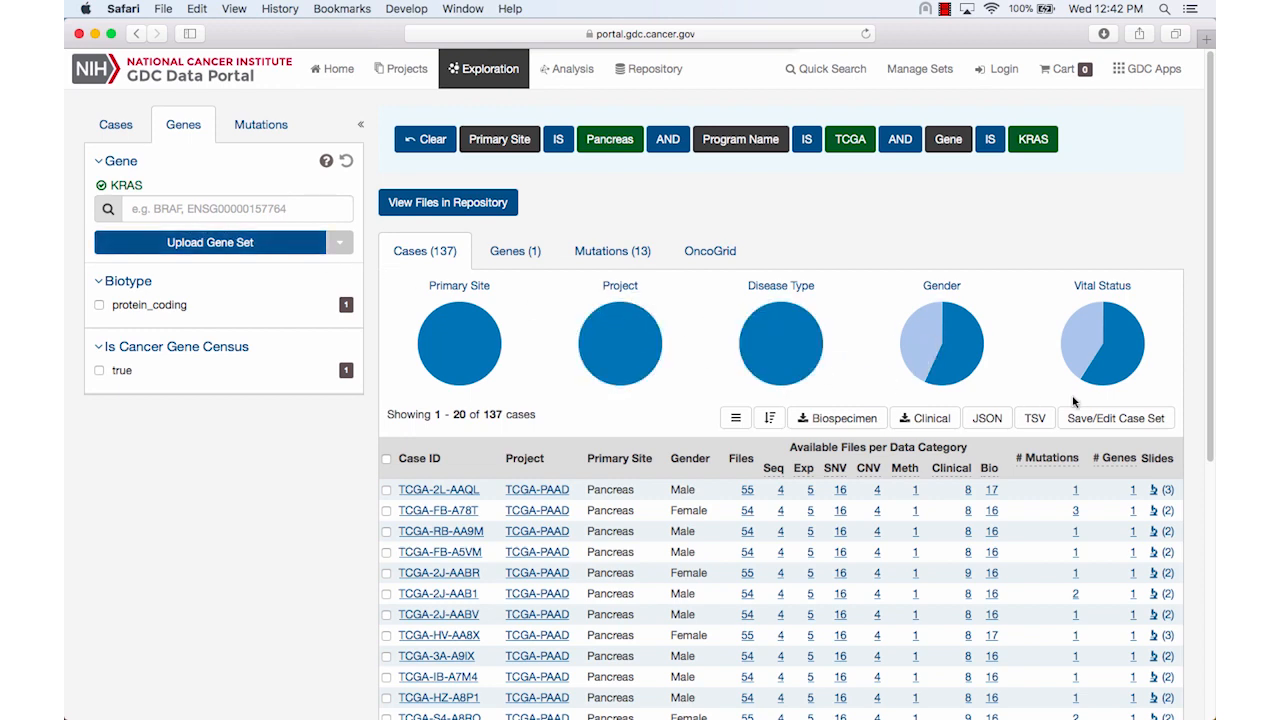
Save the filtered cases as a new case set named "Pancreas, TCGA, KRAS Mutated"
left_click(1147, 418)
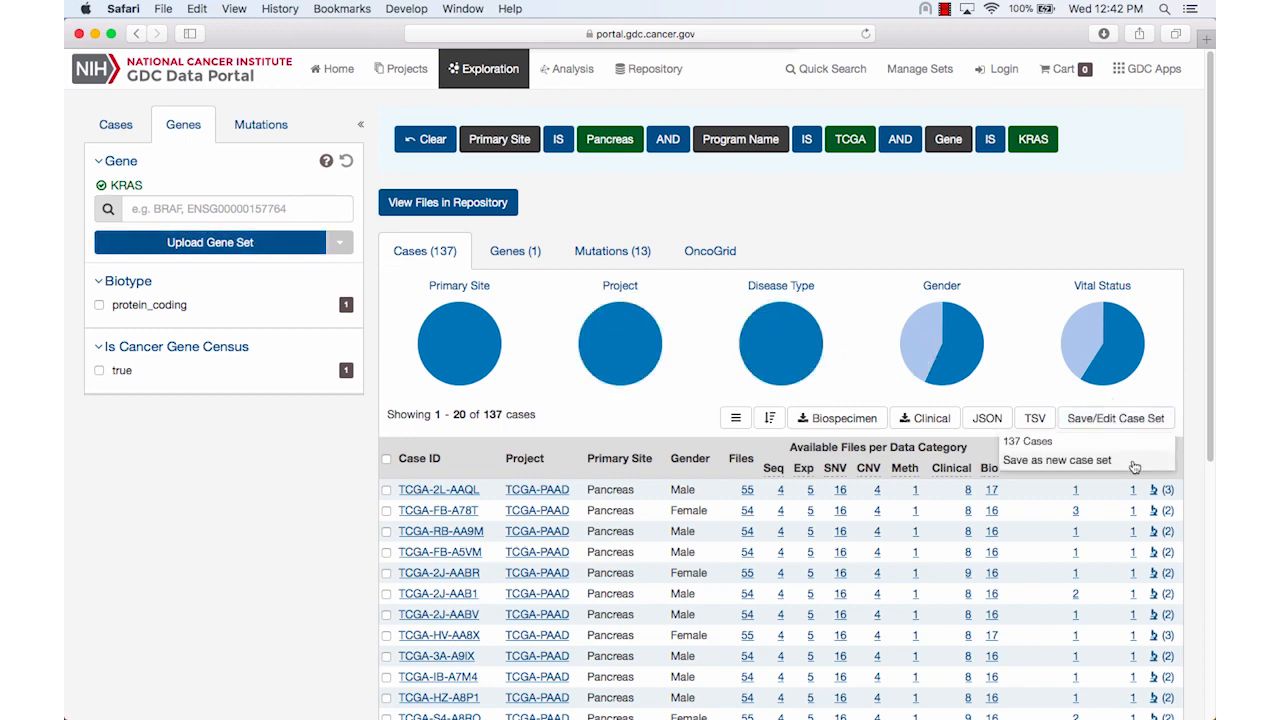
left_click(1135, 462)
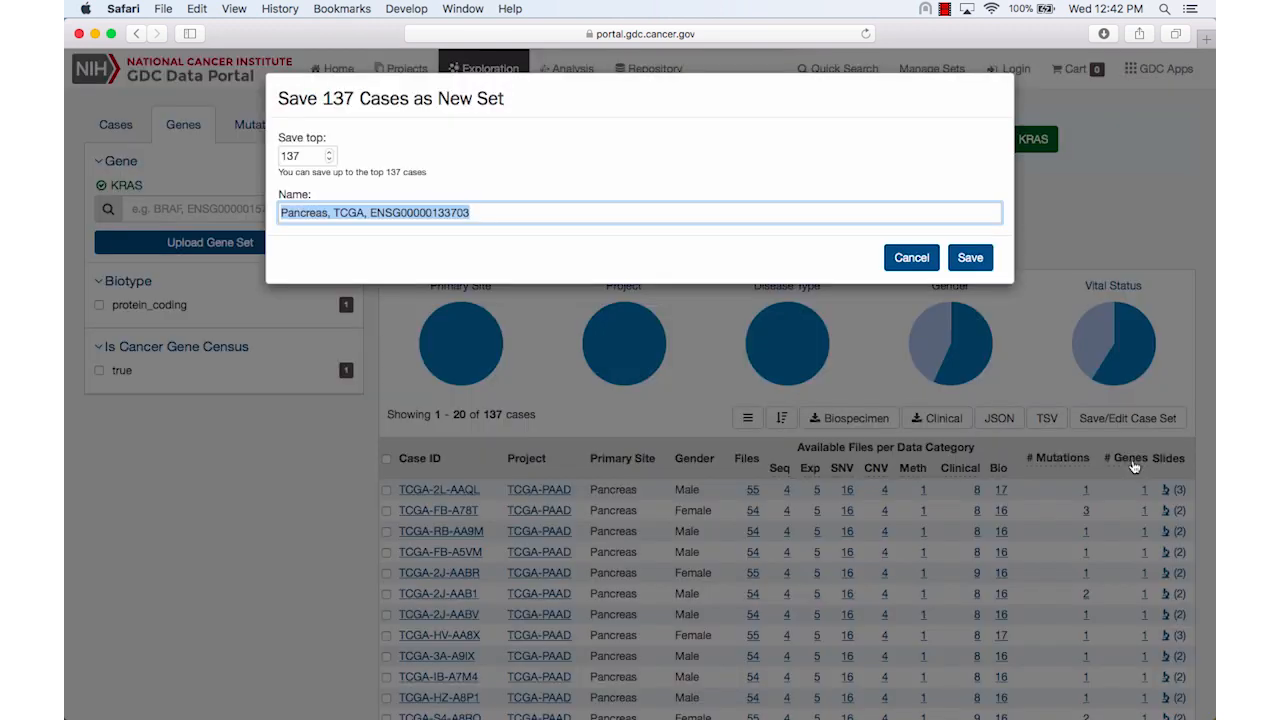
double_click(441, 213)
type("KRAS Mutat")
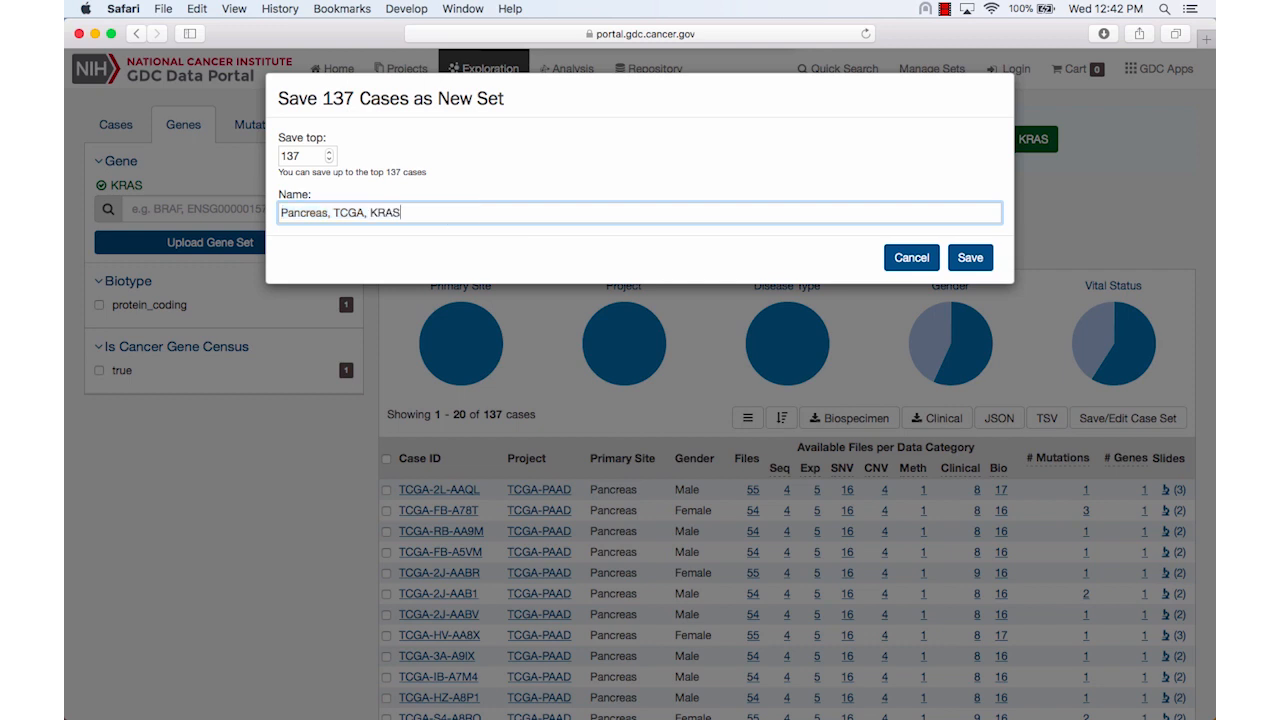
type("ed")
left_click(969, 258)
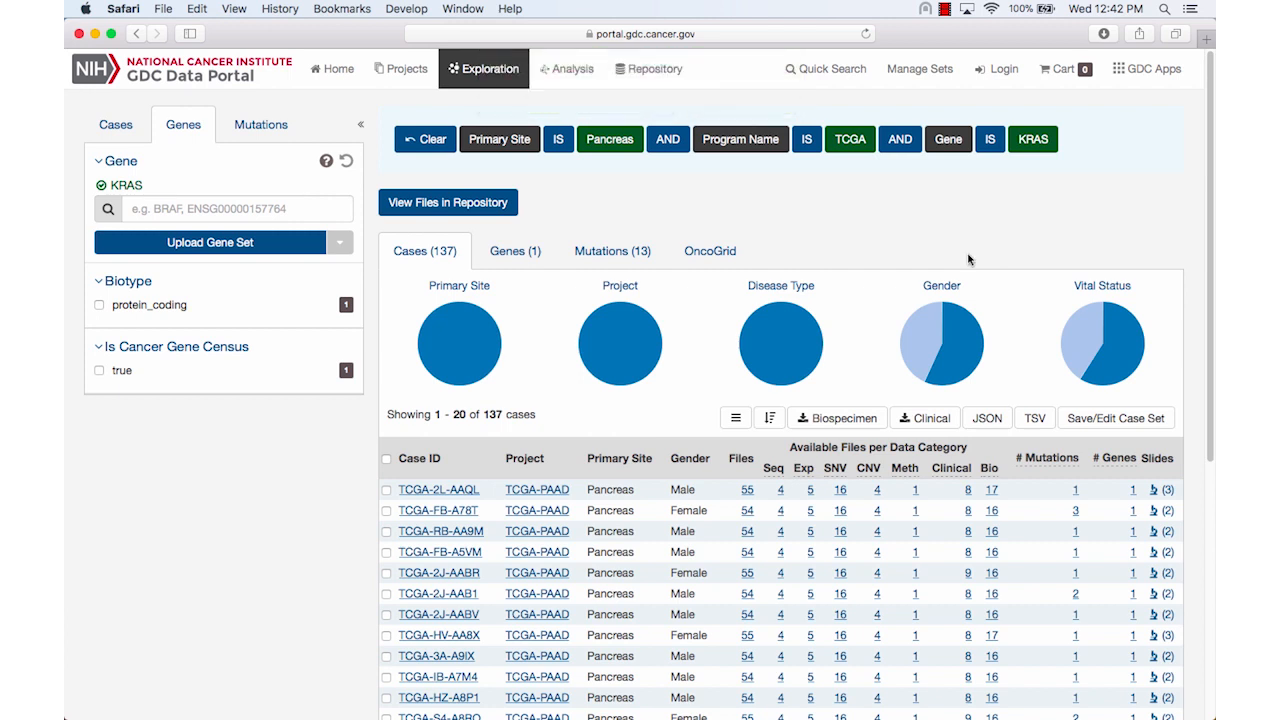
Remove the KRAS gene filter and save the cases as a new set named "Pancreas, TCGA KRAS Not Mutated"
left_click(1028, 145)
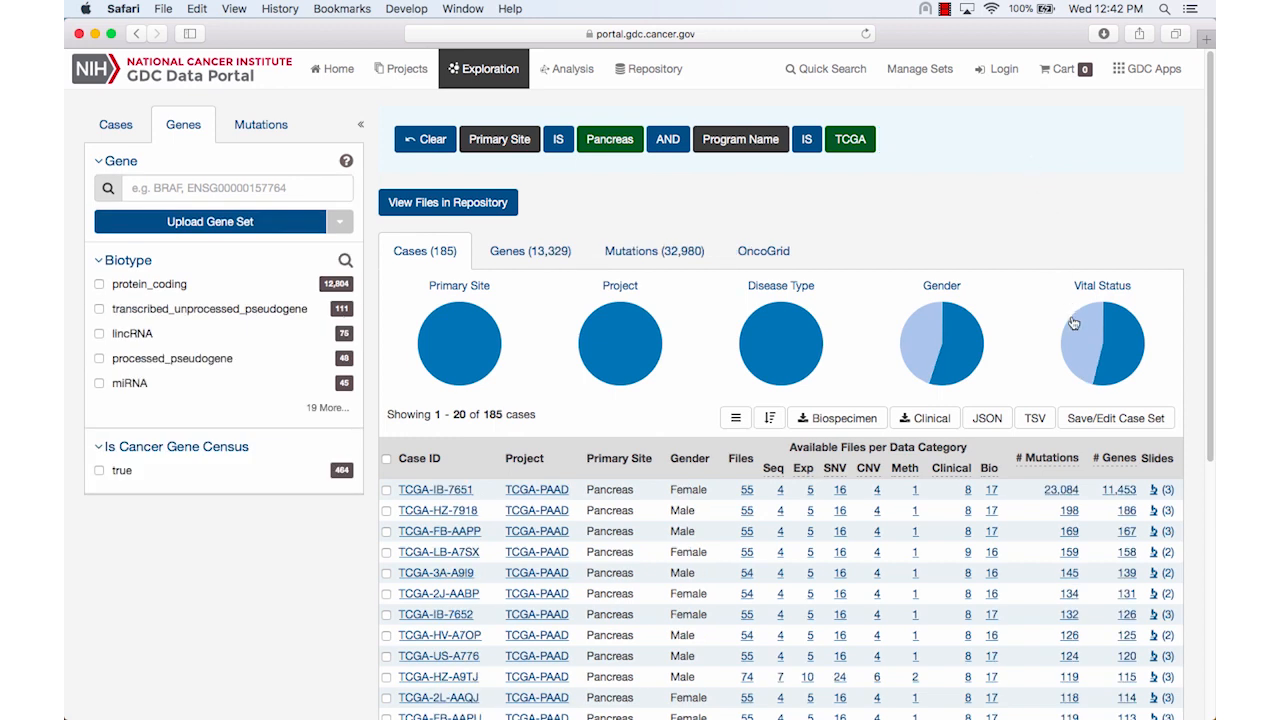
left_click(1112, 418)
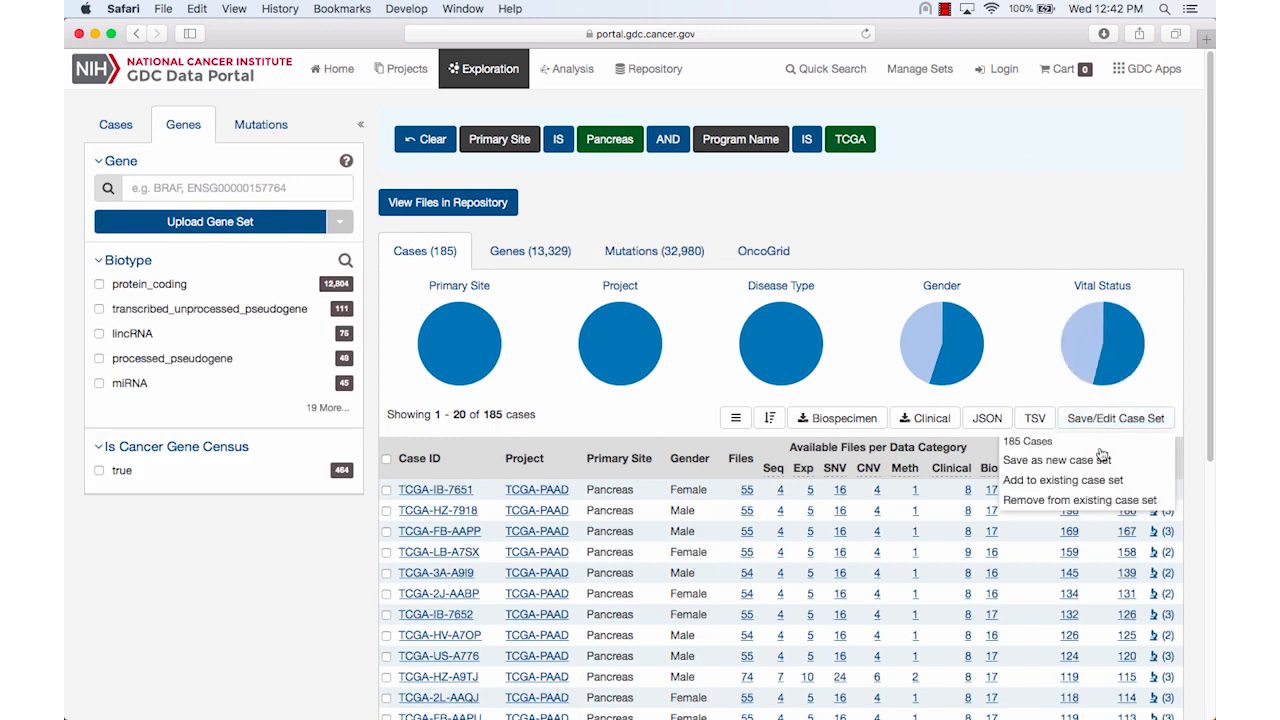
left_click(1100, 461)
type("KRAS Not Mutated")
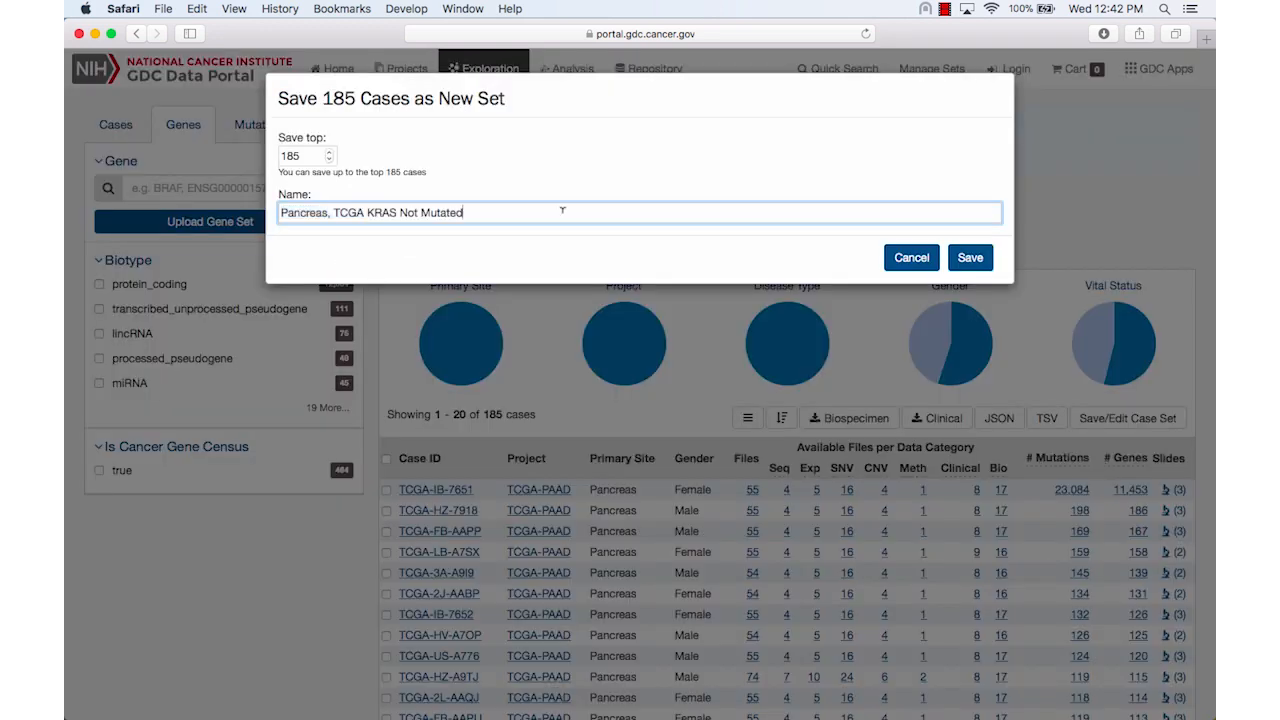
left_click(965, 258)
Reapply the KRAS gene filter to the TCGA pancreas cases
left_click(260, 186)
type("KRAS")
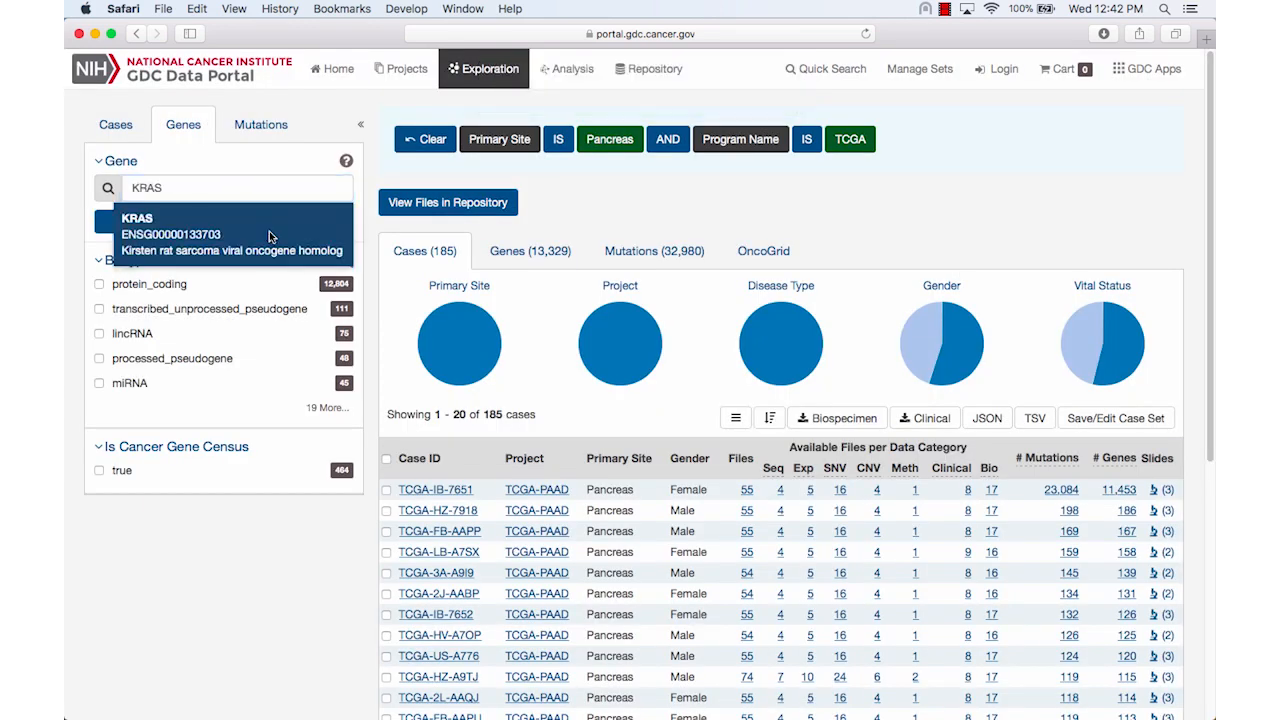
left_click(269, 231)
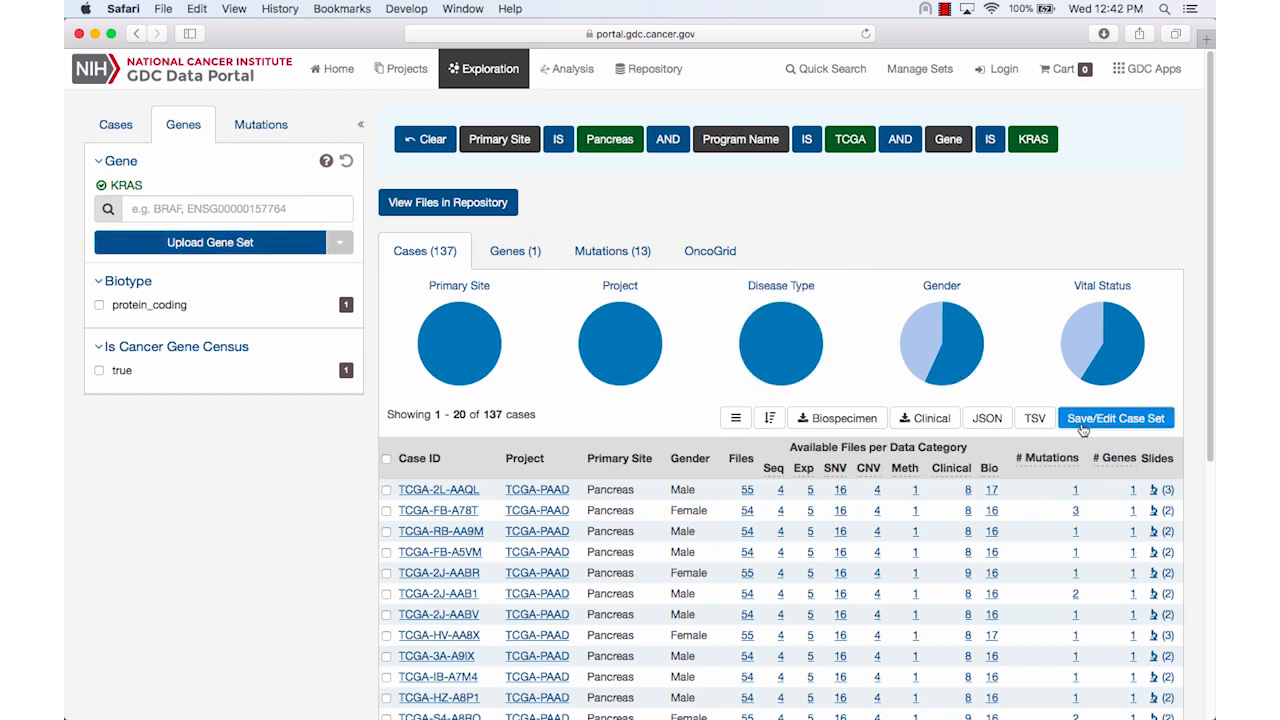
Remove the filtered KRAS cases from the existing set "Pancreas, TCGA KRAS Not Mutated" and open the saved sets overview
left_click(1115, 418)
left_click(1080, 498)
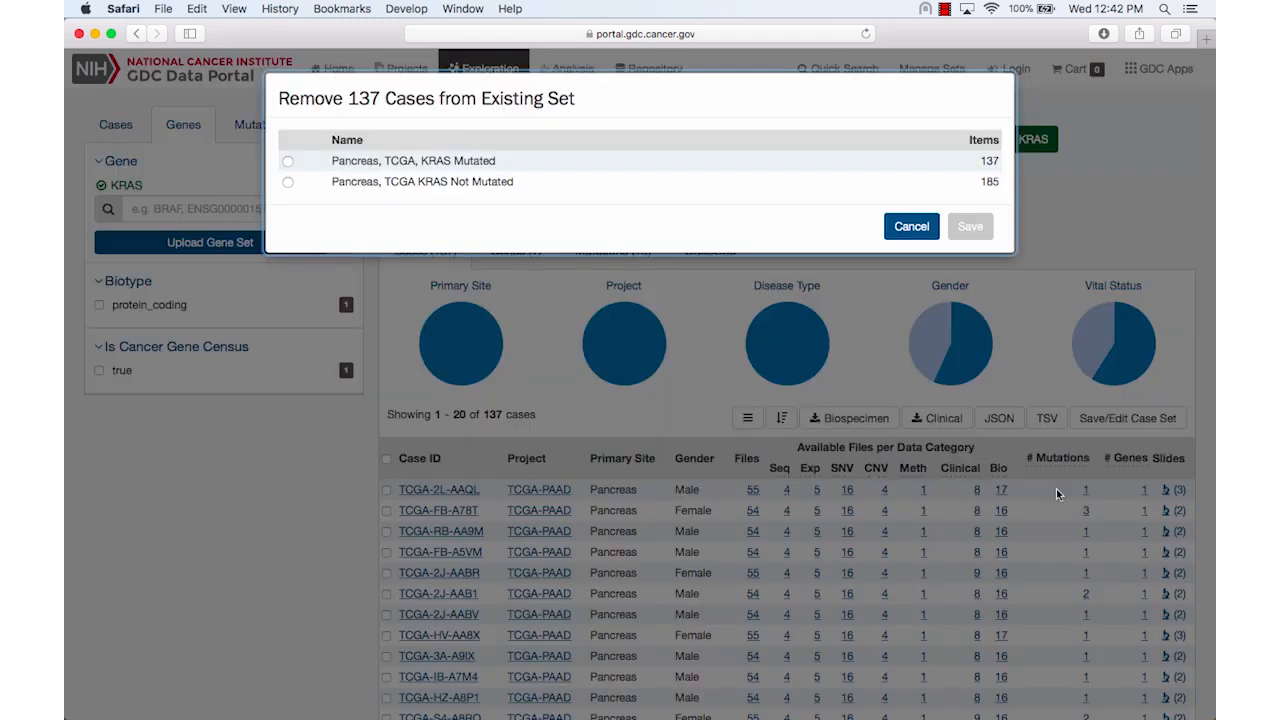
left_click(288, 183)
left_click(965, 229)
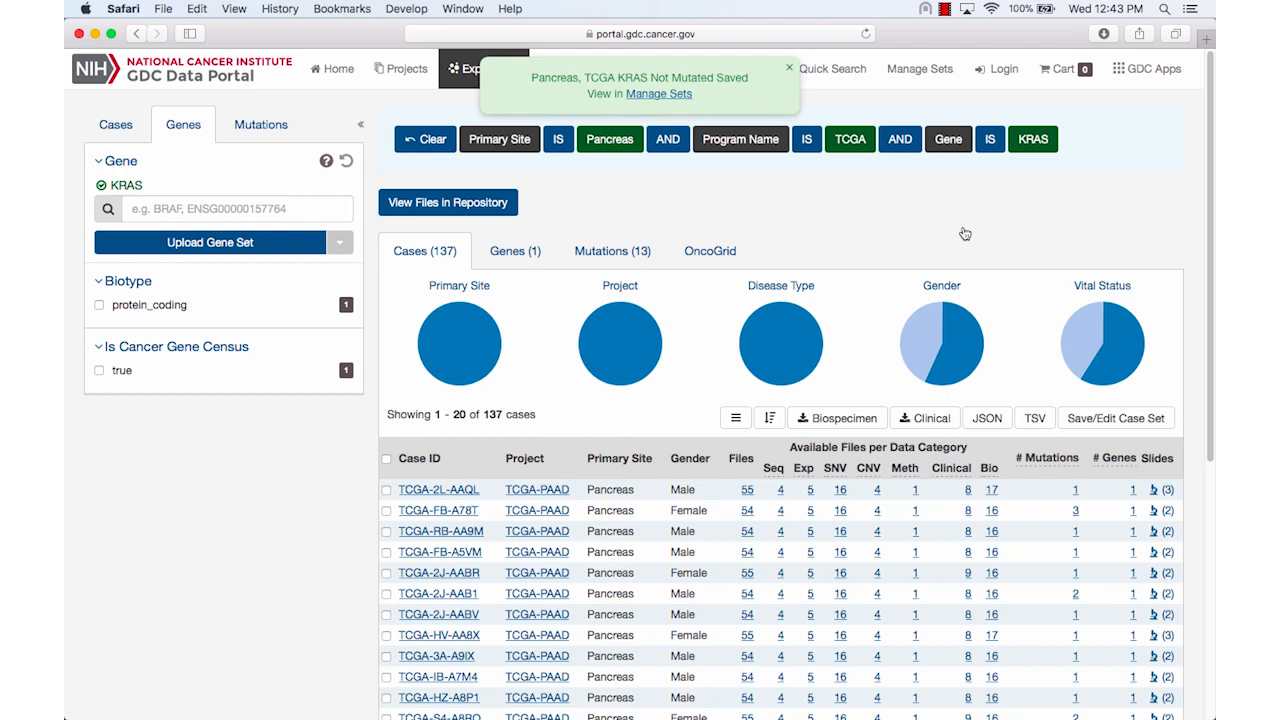
left_click(922, 70)
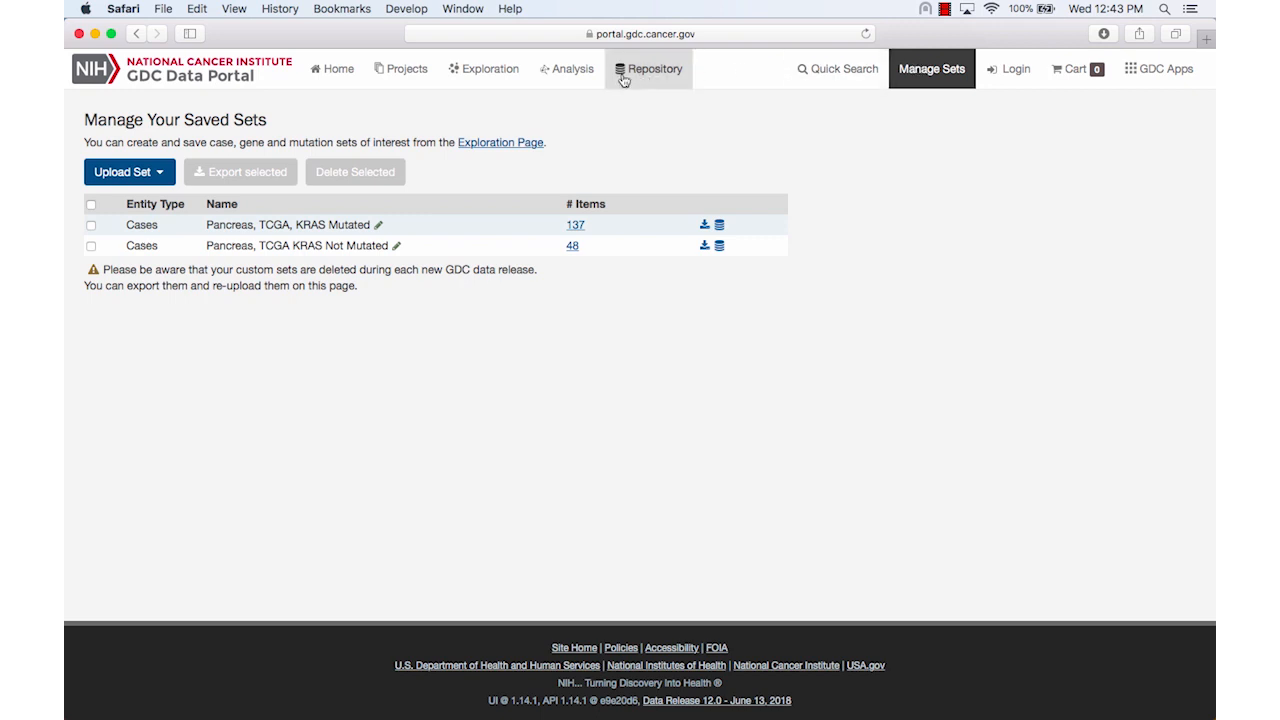
Run a Cohort Comparison of the KRAS Mutated and KRAS Not Mutated pancreas case sets and review its survival and demographic charts
left_click(587, 79)
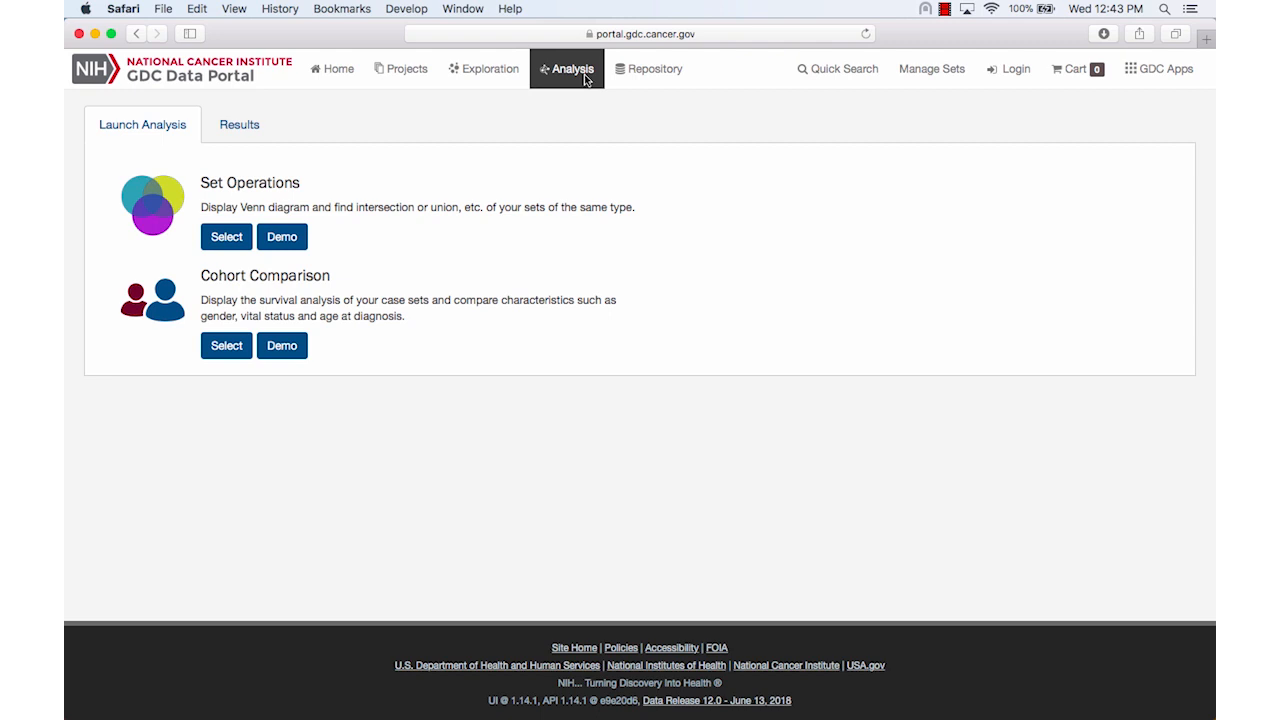
left_click(228, 345)
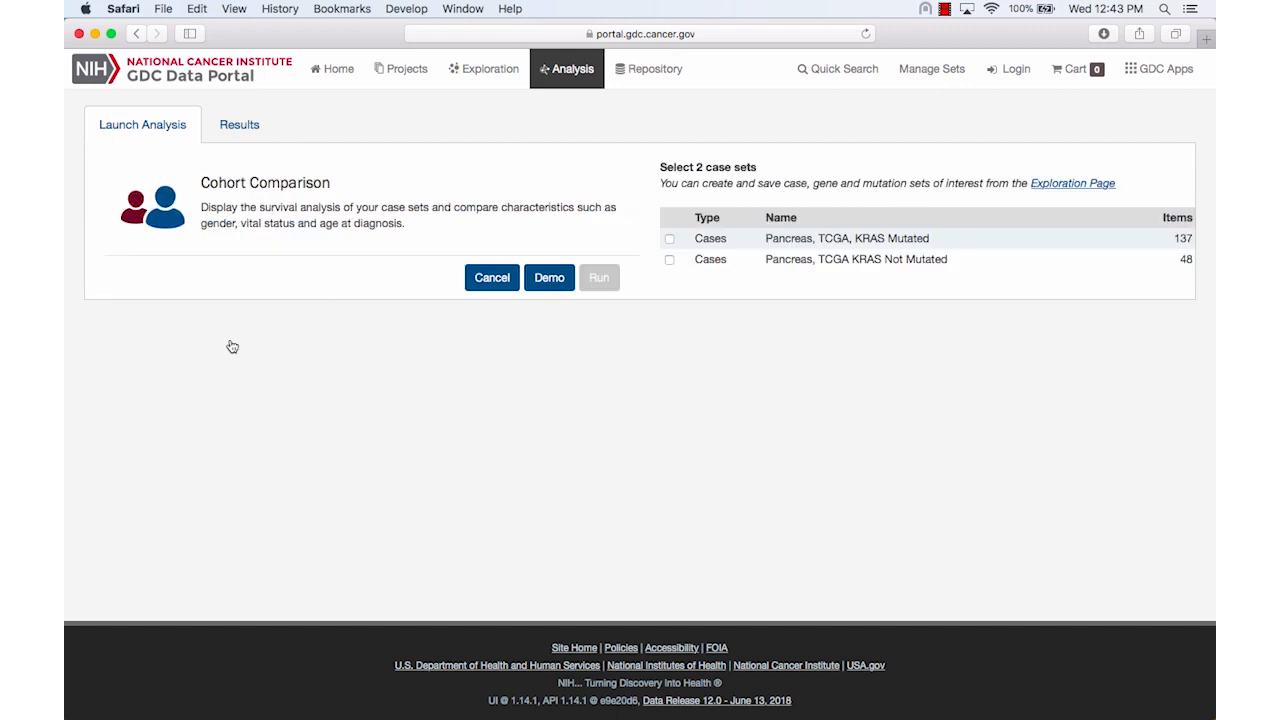
left_click(669, 259)
left_click(669, 239)
left_click(603, 277)
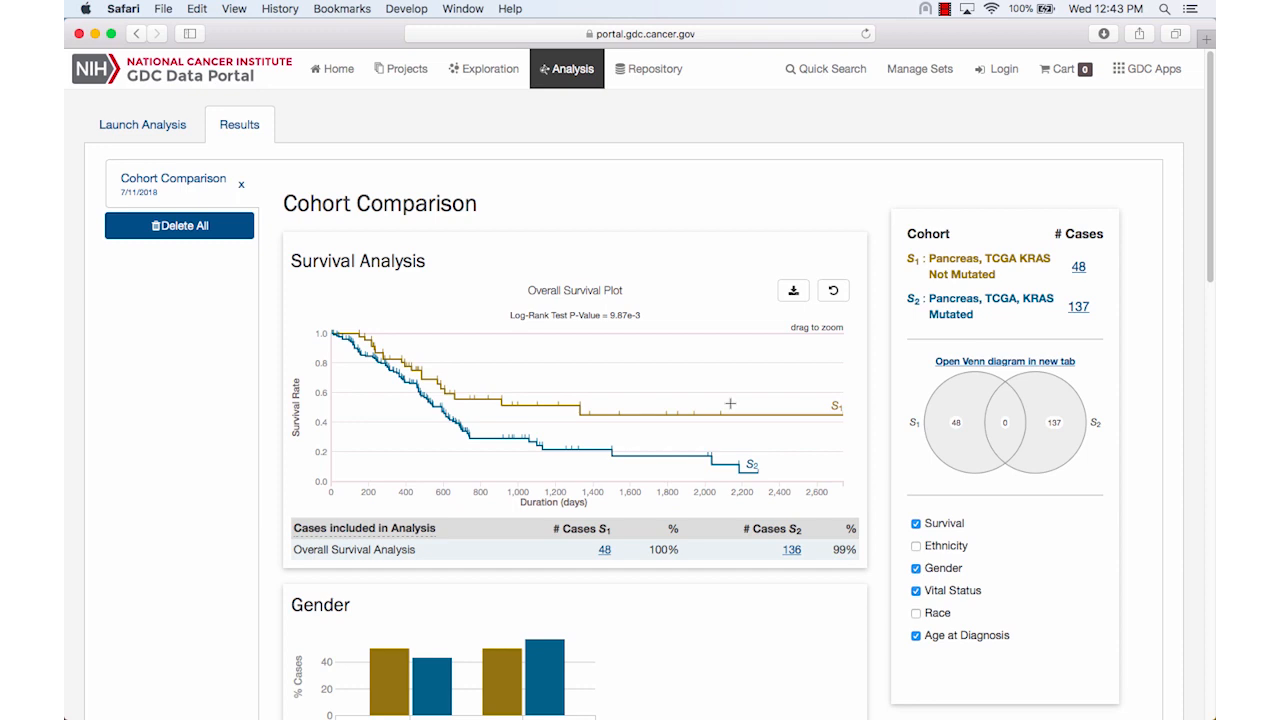
scroll(730, 403, "down", 10)
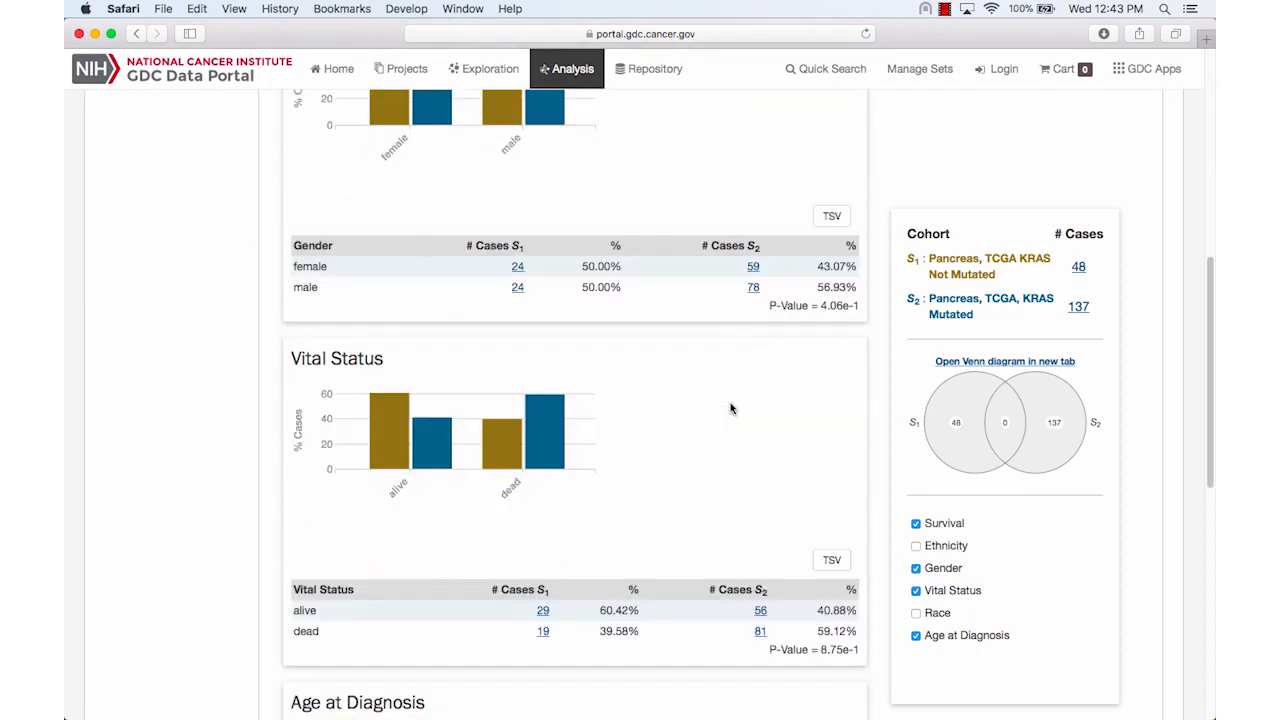
scroll(730, 408, "down", 3)
scroll(730, 408, "up", 12)
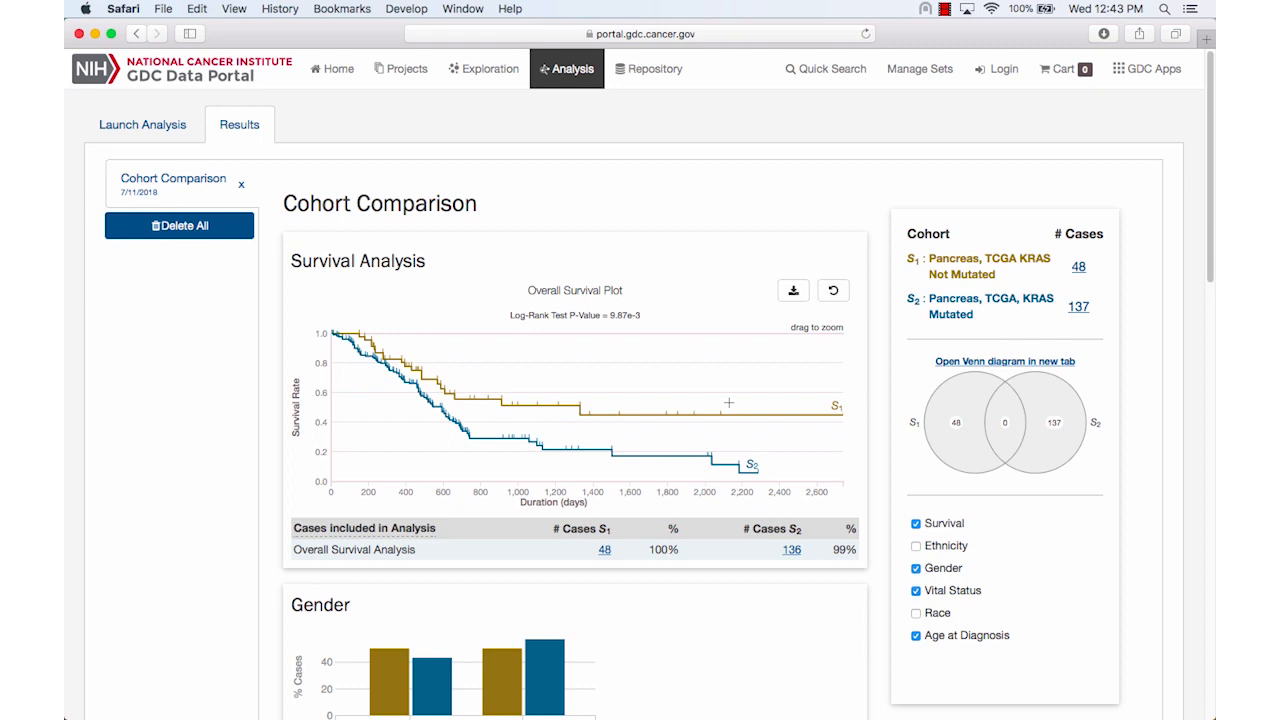
Return to Exploration and filter the cases to primary site Kidney and program TCGA
left_click(500, 75)
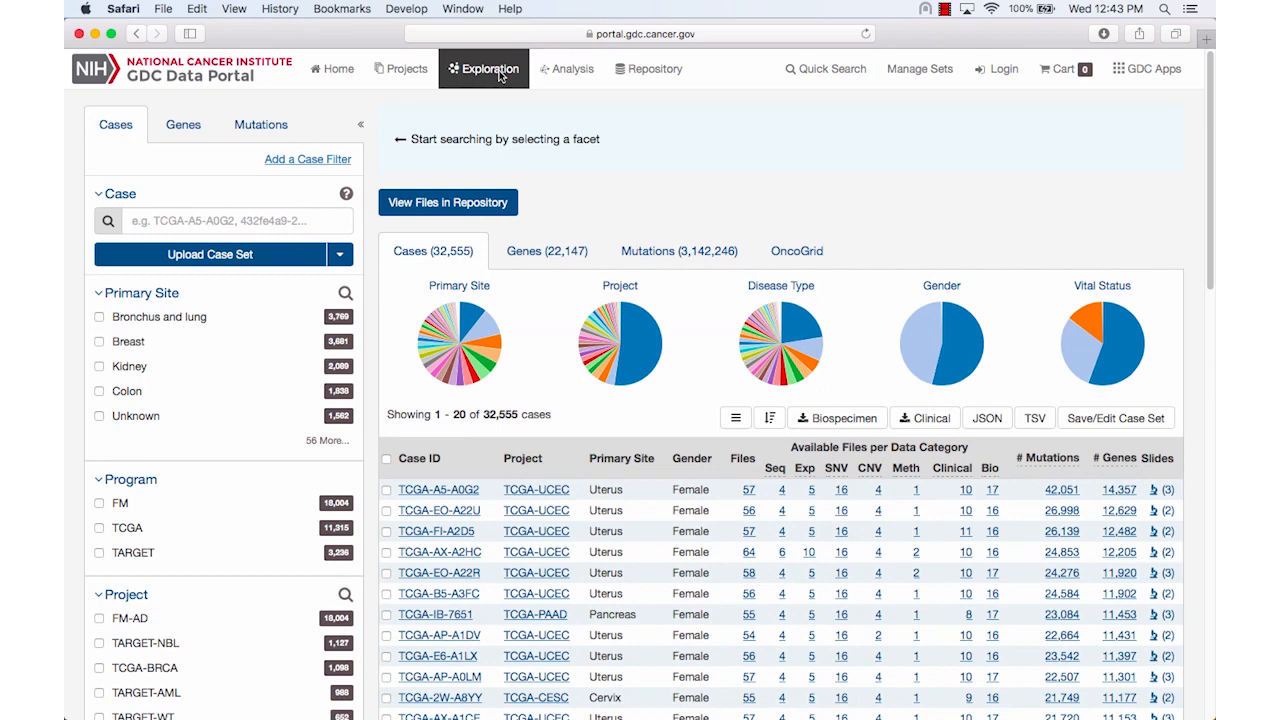
left_click(99, 367)
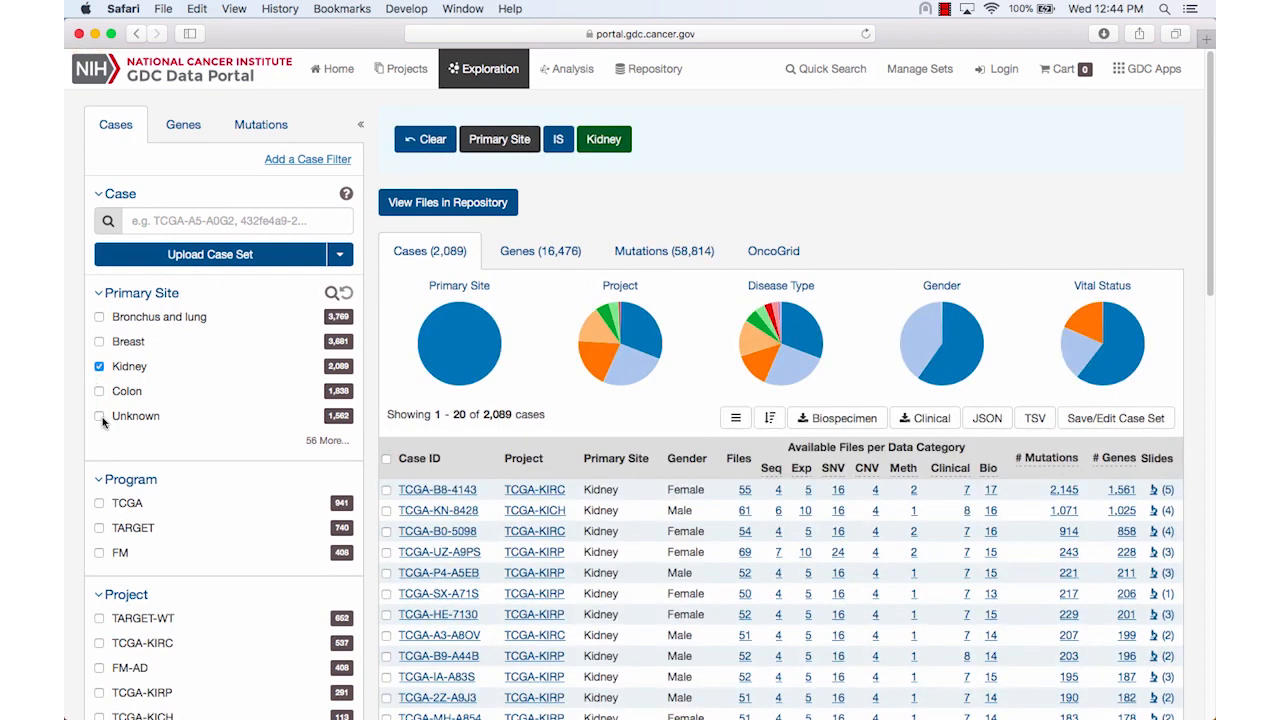
left_click(100, 503)
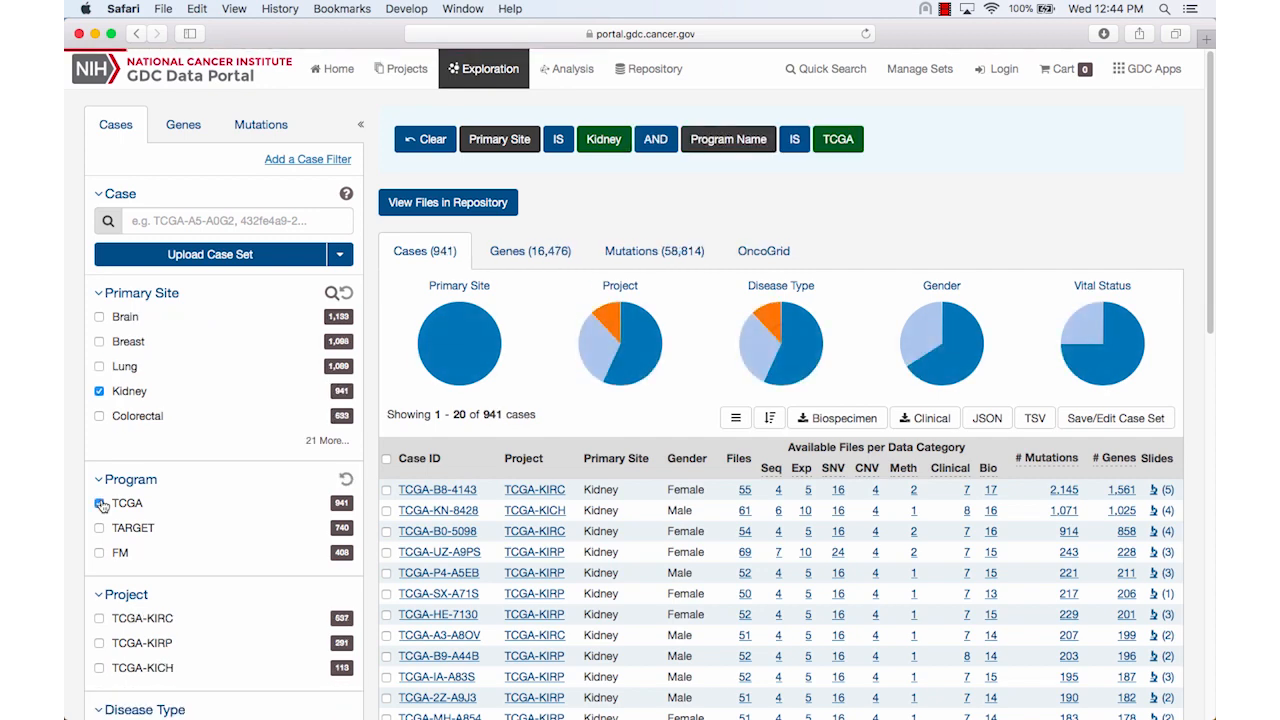
Add the diagnoses.tumor_stage case filter and restrict the kidney cases to stage ii
left_click(310, 162)
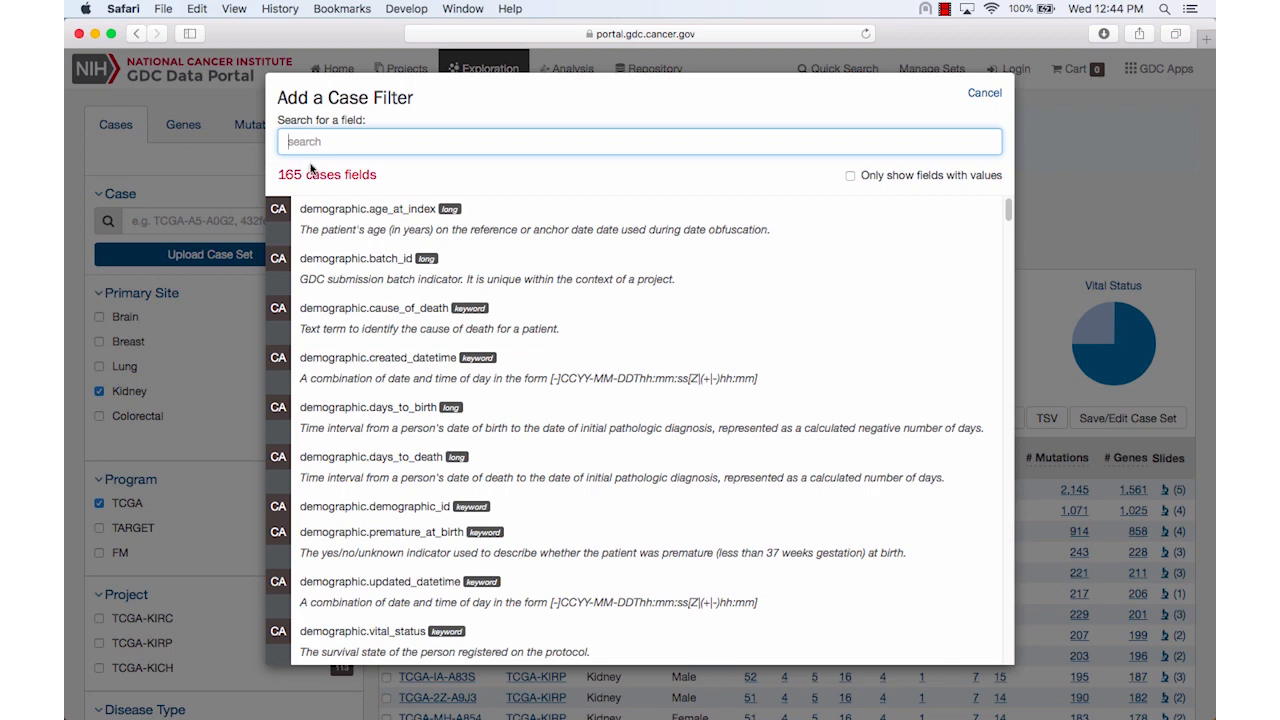
type("tumor_")
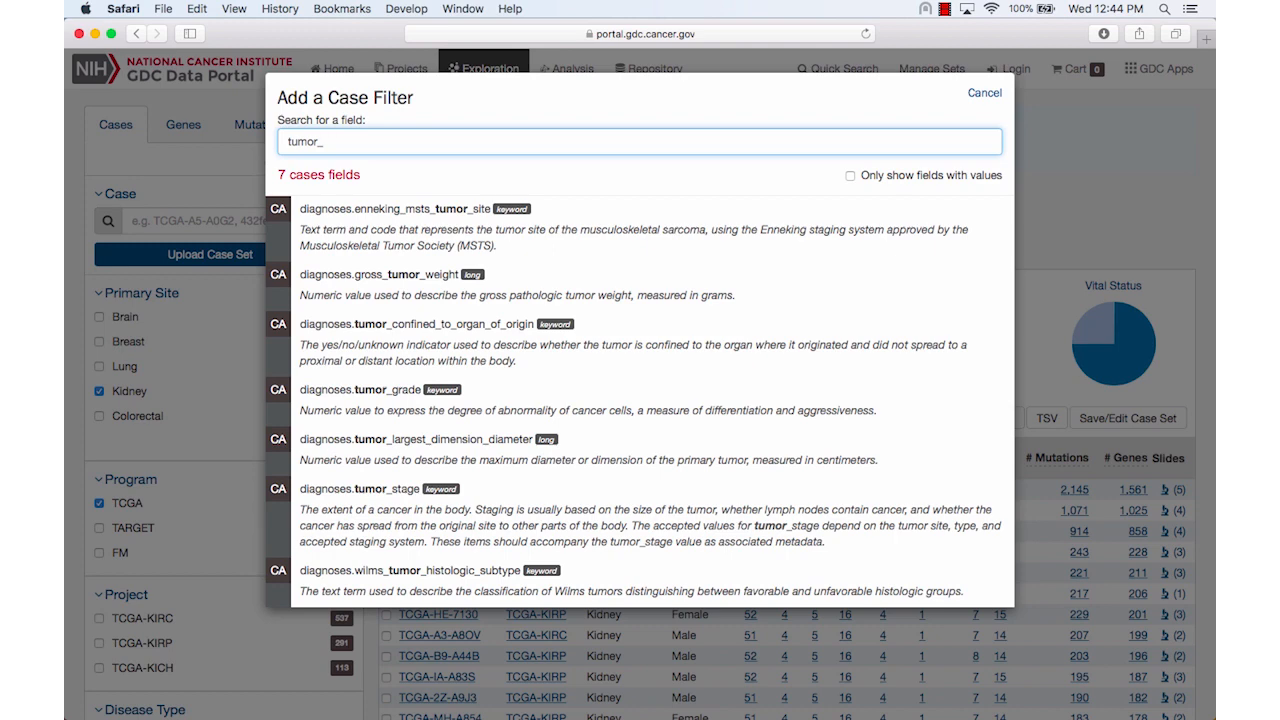
left_click(528, 497)
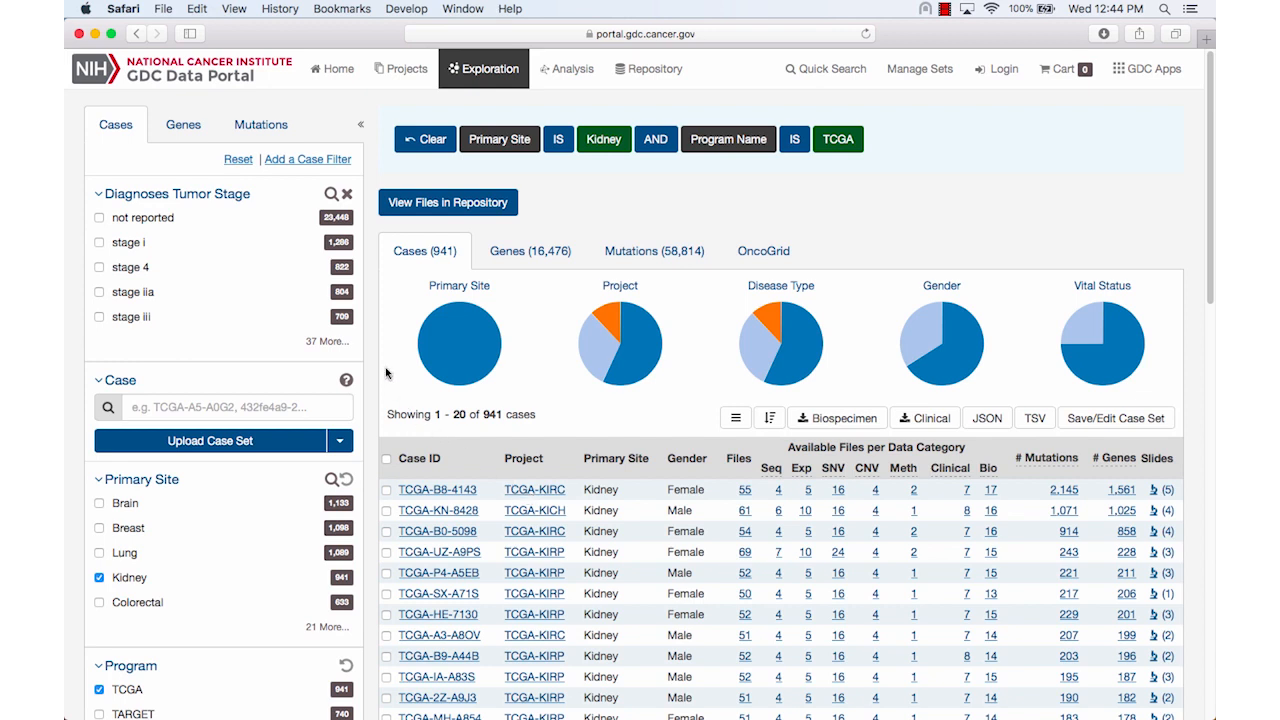
left_click(331, 193)
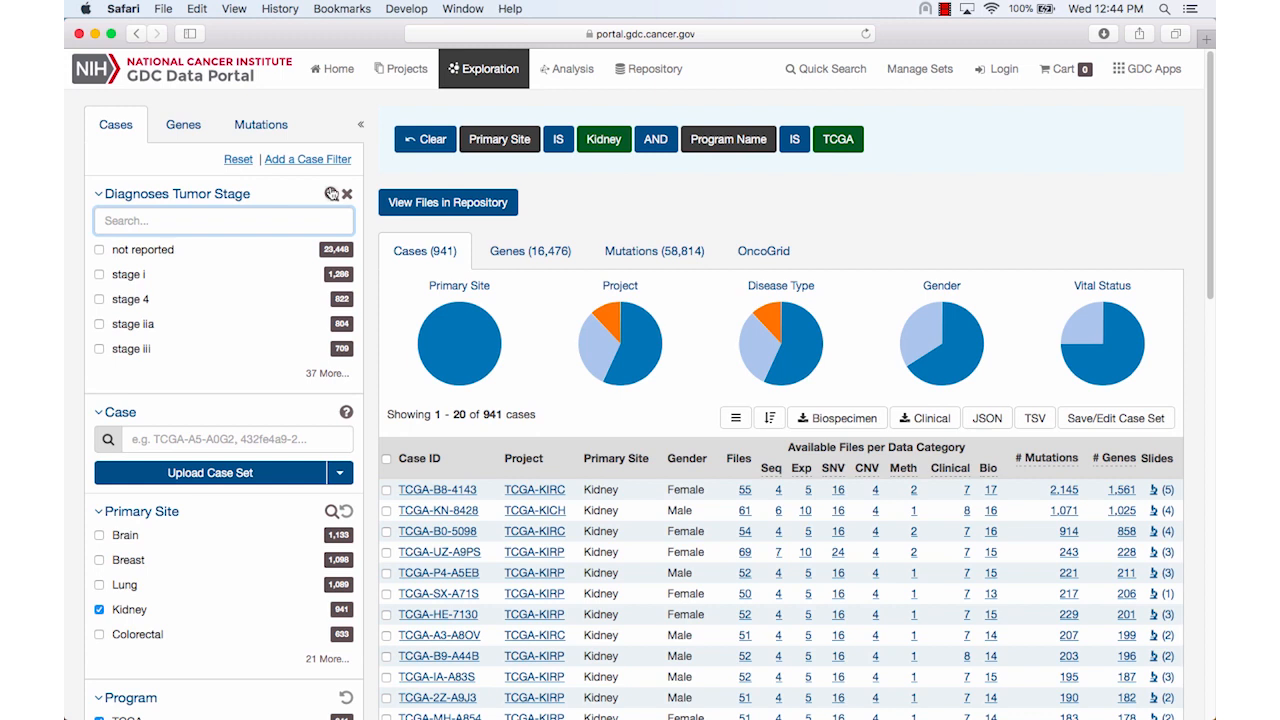
type("stage ii")
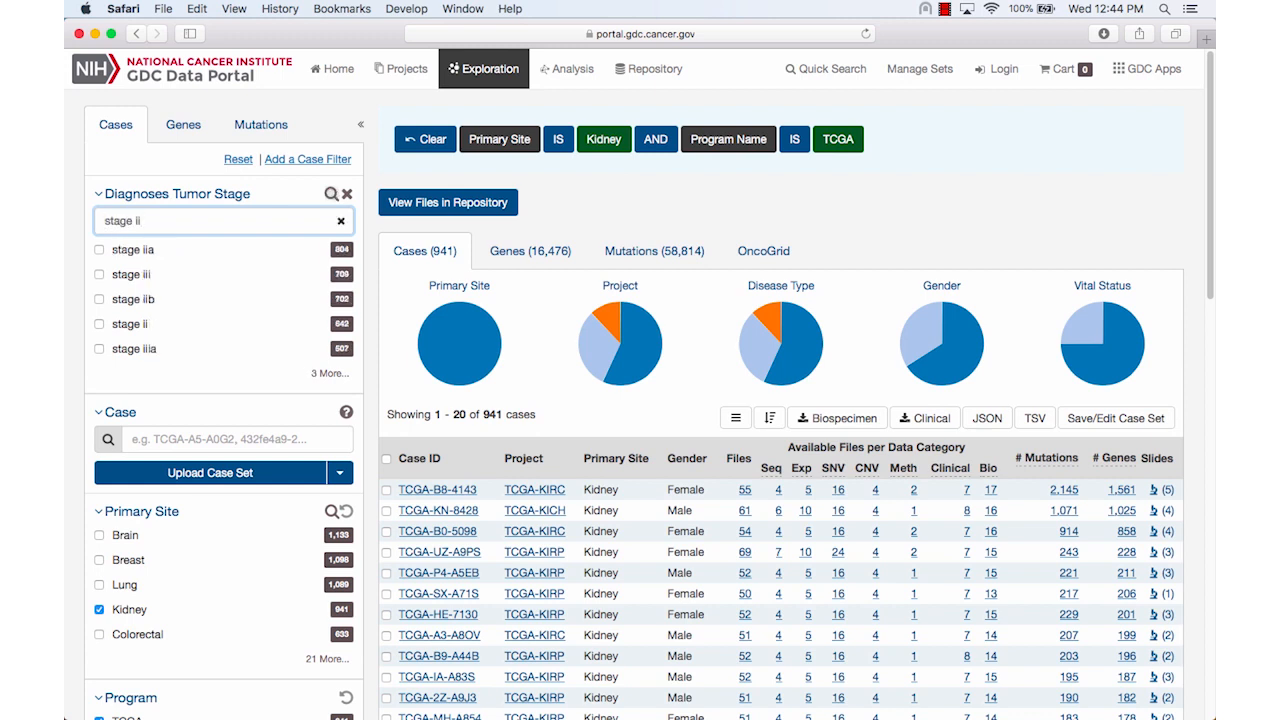
left_click(100, 326)
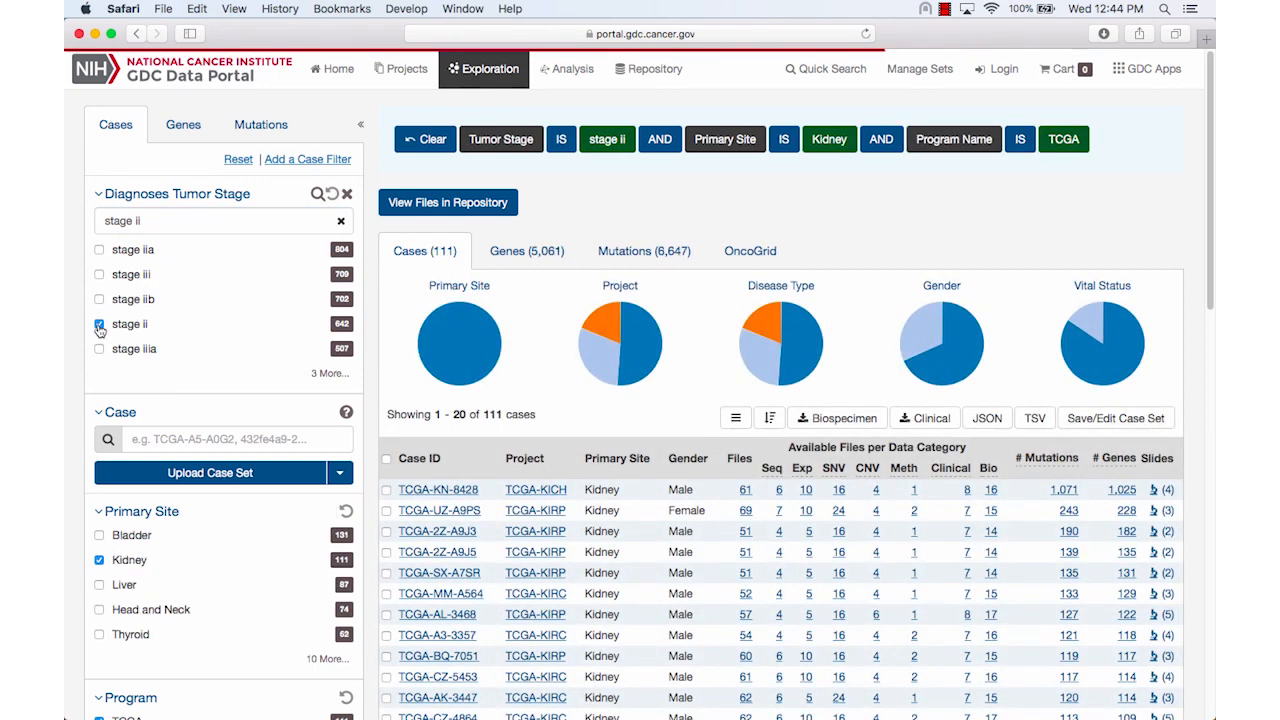
Save the stage ii kidney cases as a new case set named "stage ii, Kidney, TCGA"
left_click(1108, 418)
left_click(1087, 463)
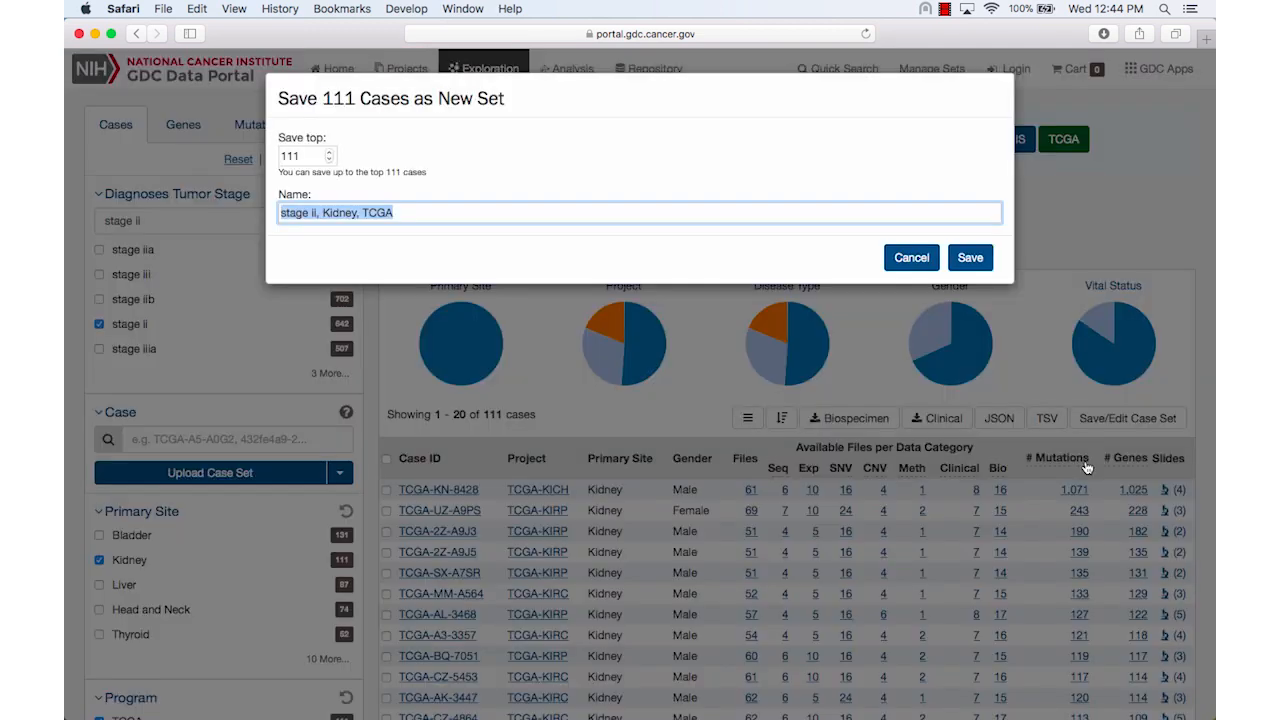
left_click(969, 257)
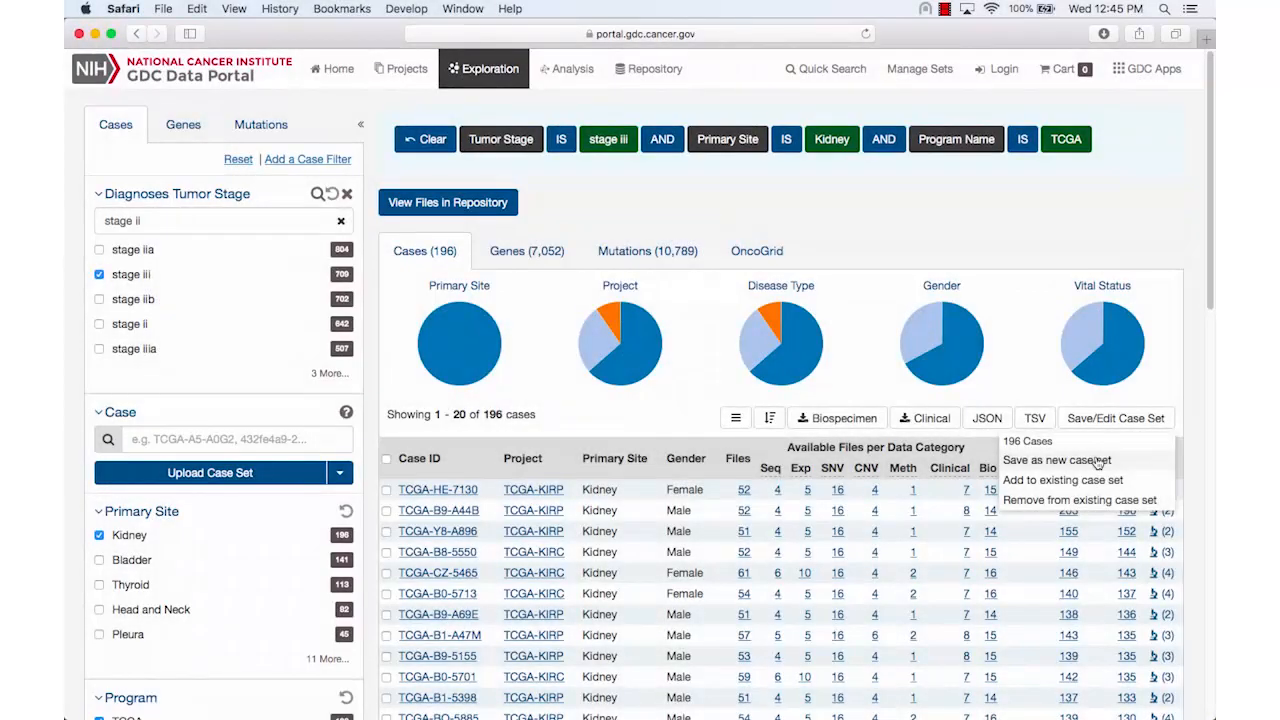
Save the filtered stage iii kidney cases as a new case set named "stage iii, Kidney, TCGA"
left_click(1099, 461)
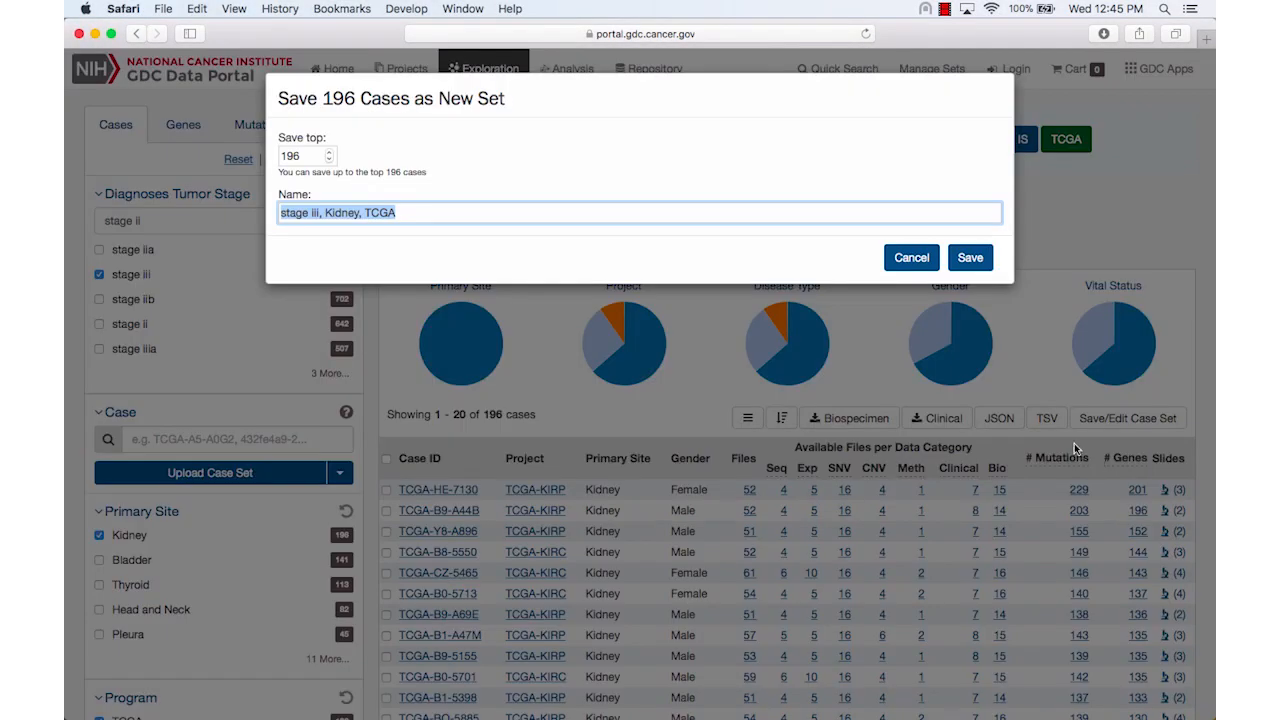
left_click(975, 262)
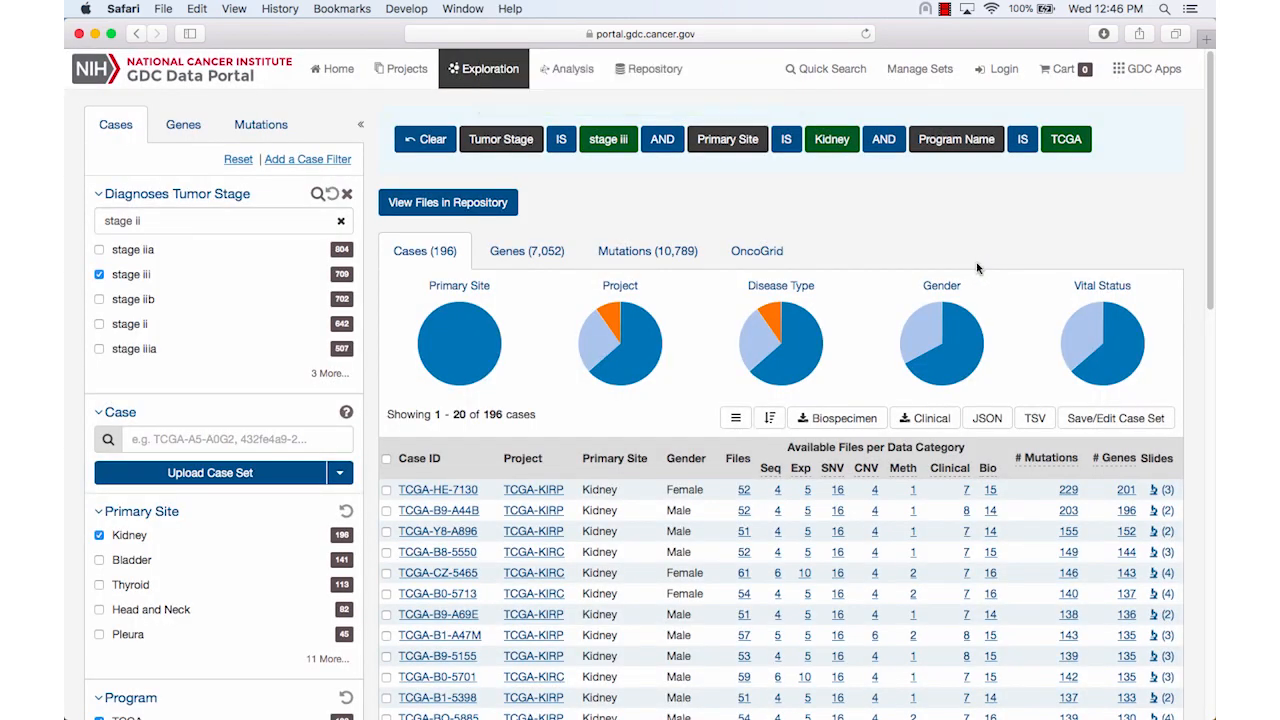
Run a Cohort Comparison of the "stage iii, Kidney, TCGA" and "stage ii, Kidney, TCGA" case sets
left_click(585, 79)
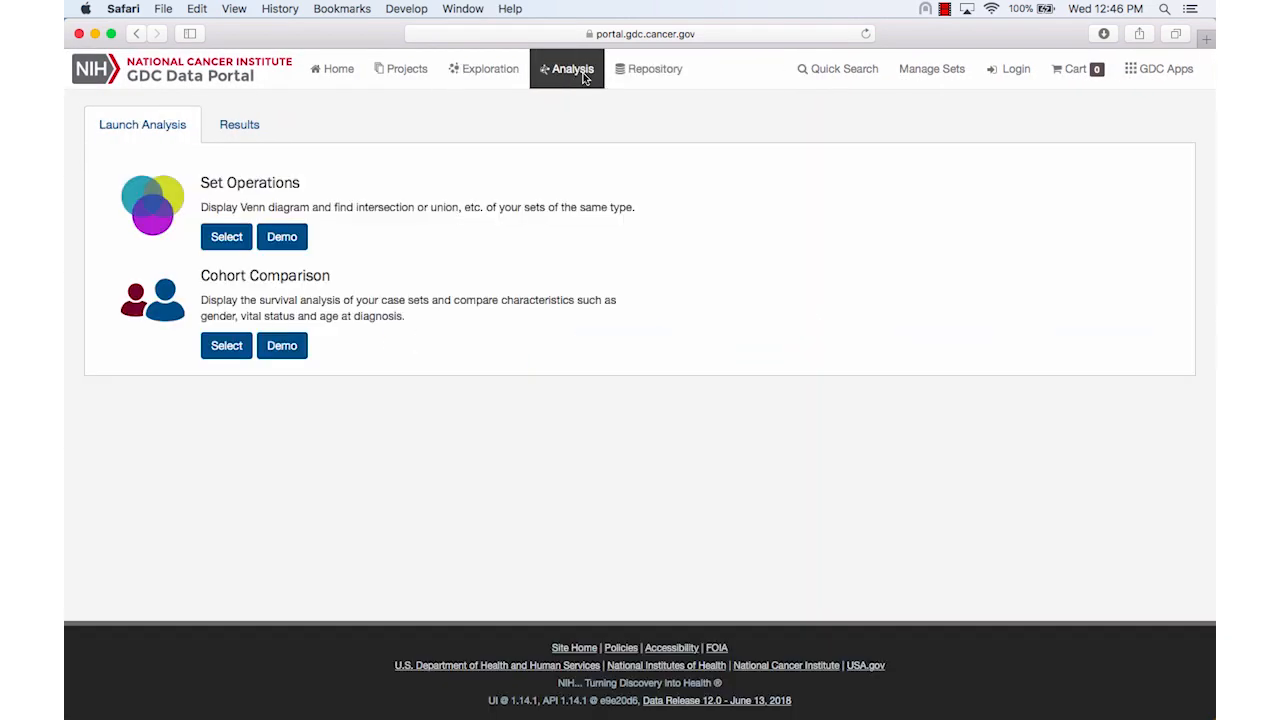
left_click(228, 345)
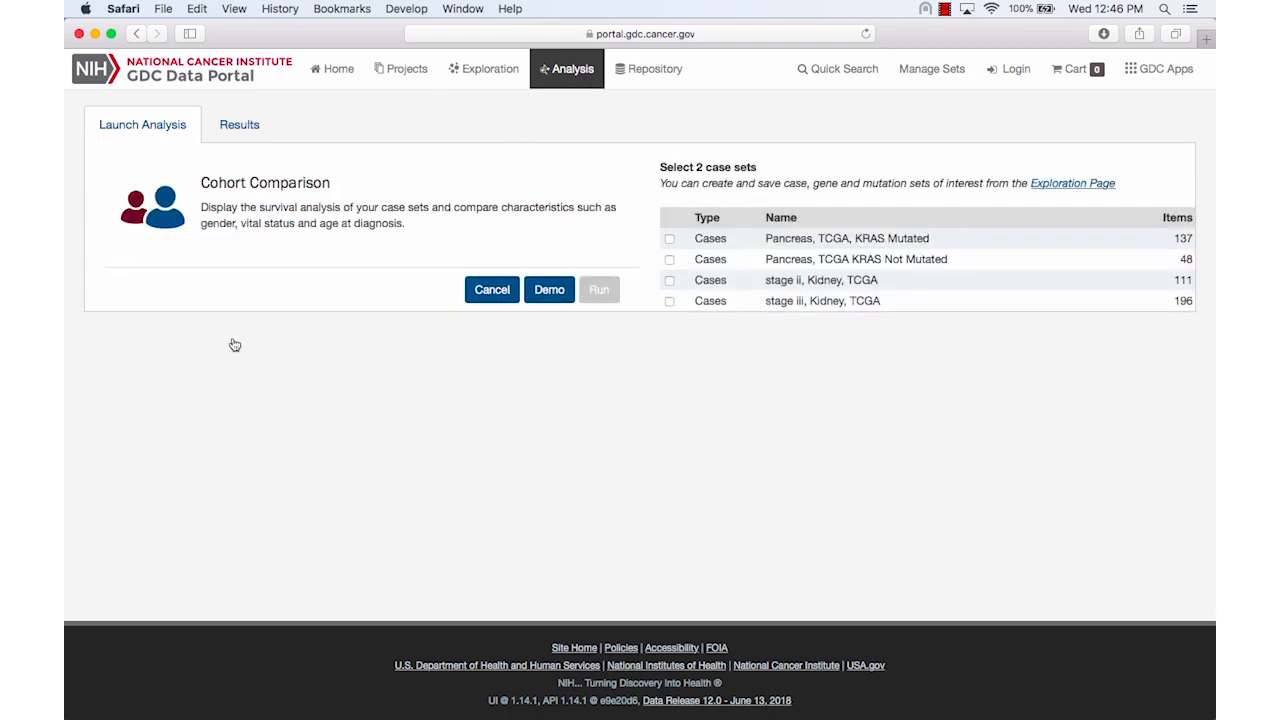
left_click(670, 302)
left_click(669, 281)
left_click(598, 289)
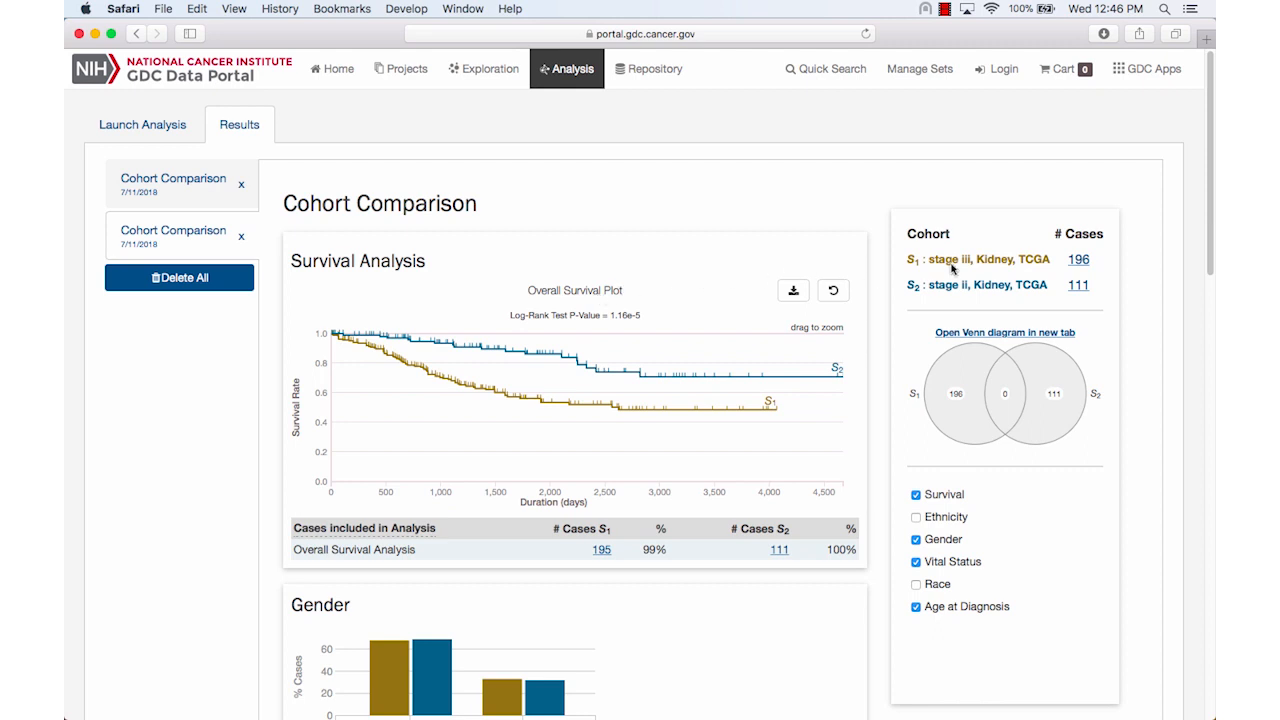
Open the stage iii kidney cohort's cases in a new browser tab and restrict them to Cancer Gene Census genes
right_click(1084, 265)
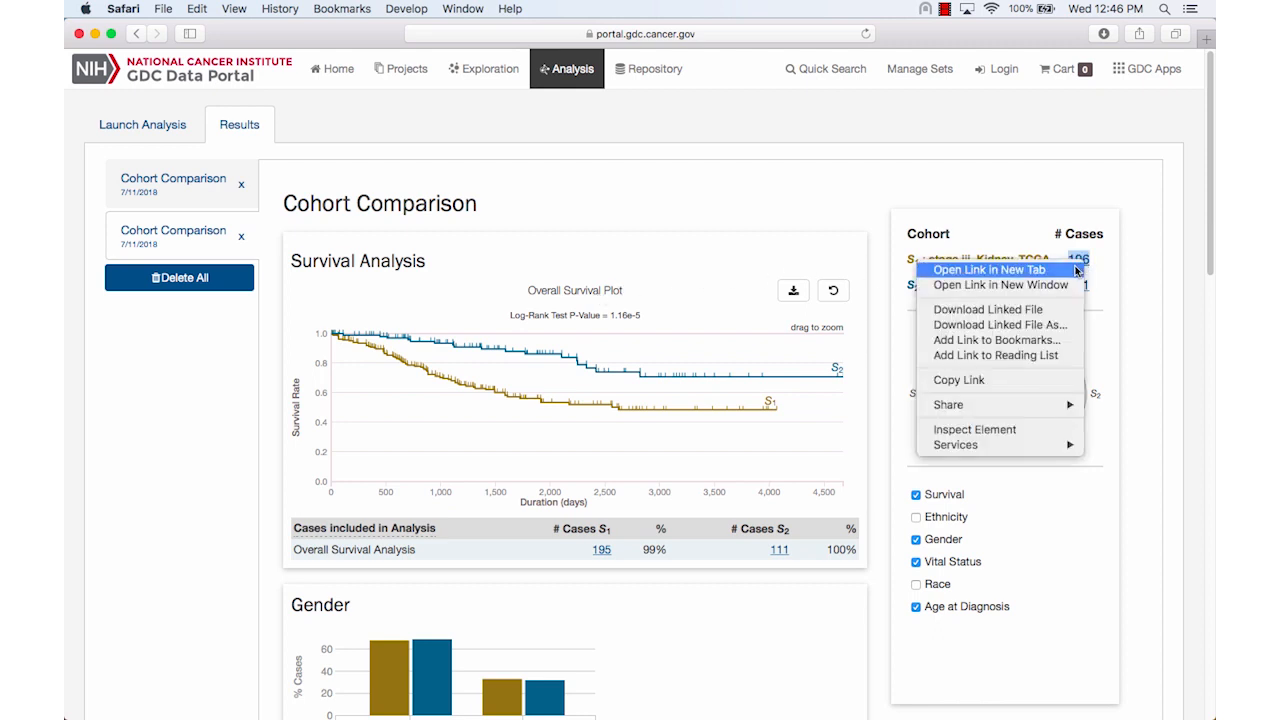
left_click(1077, 270)
left_click(1004, 58)
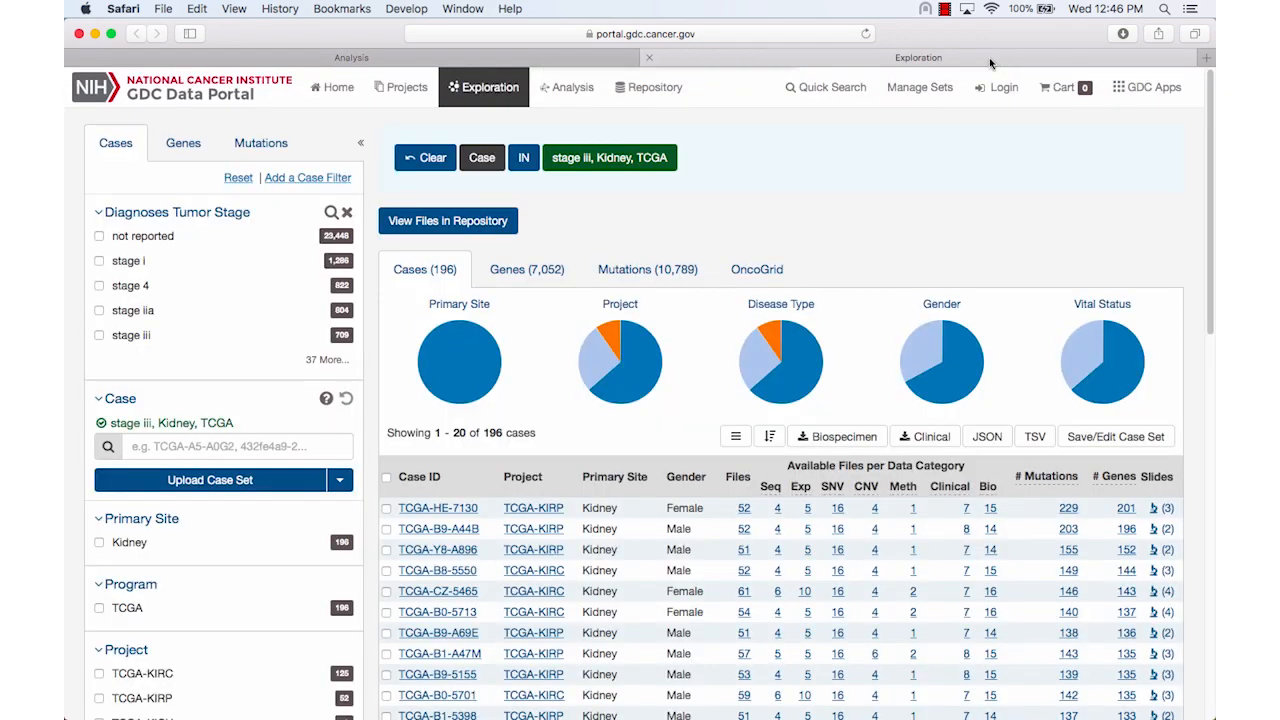
left_click(204, 156)
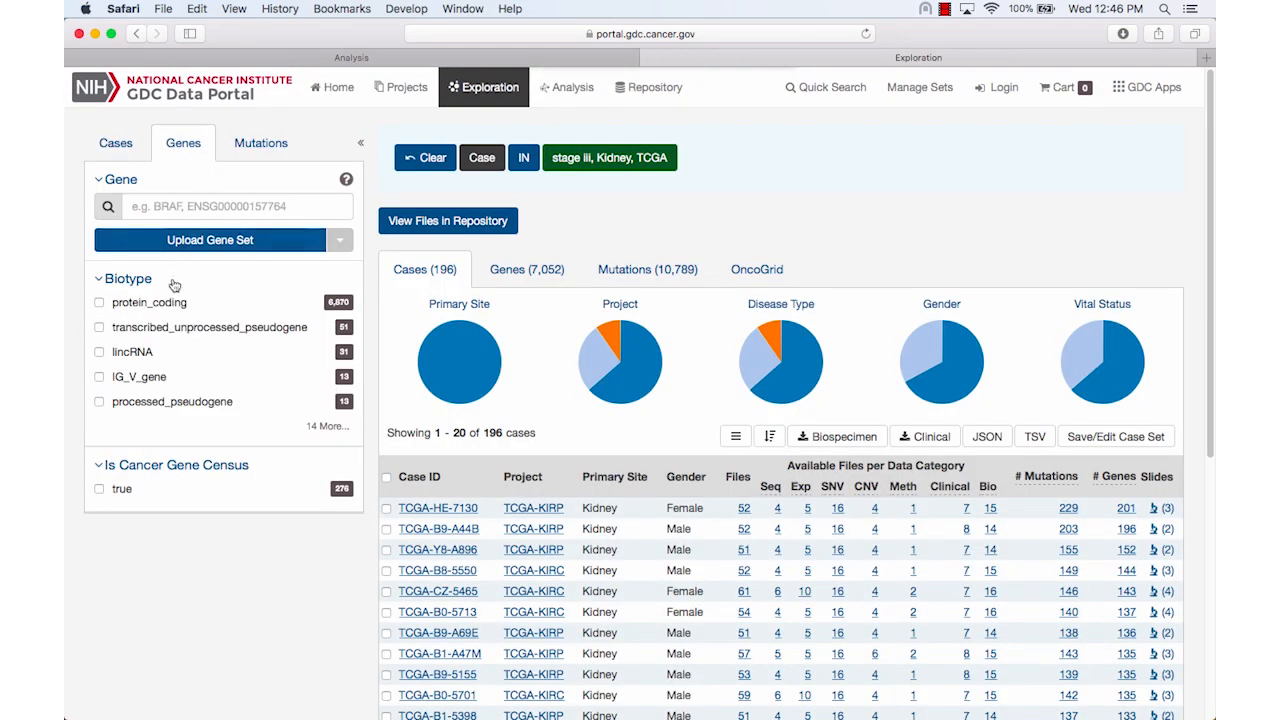
left_click(100, 491)
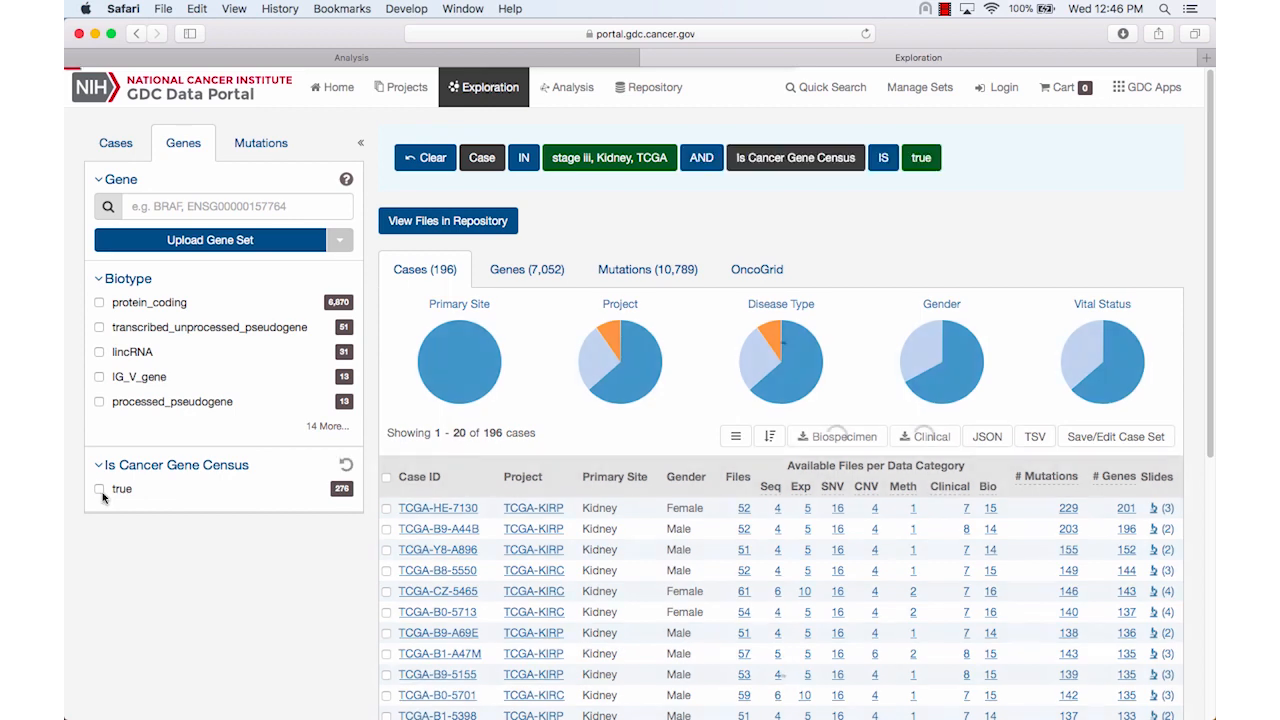
Save the stage iii cohort's mutated genes as a new gene set named "stage iii, Kidney, TCGA, genes"
left_click(516, 273)
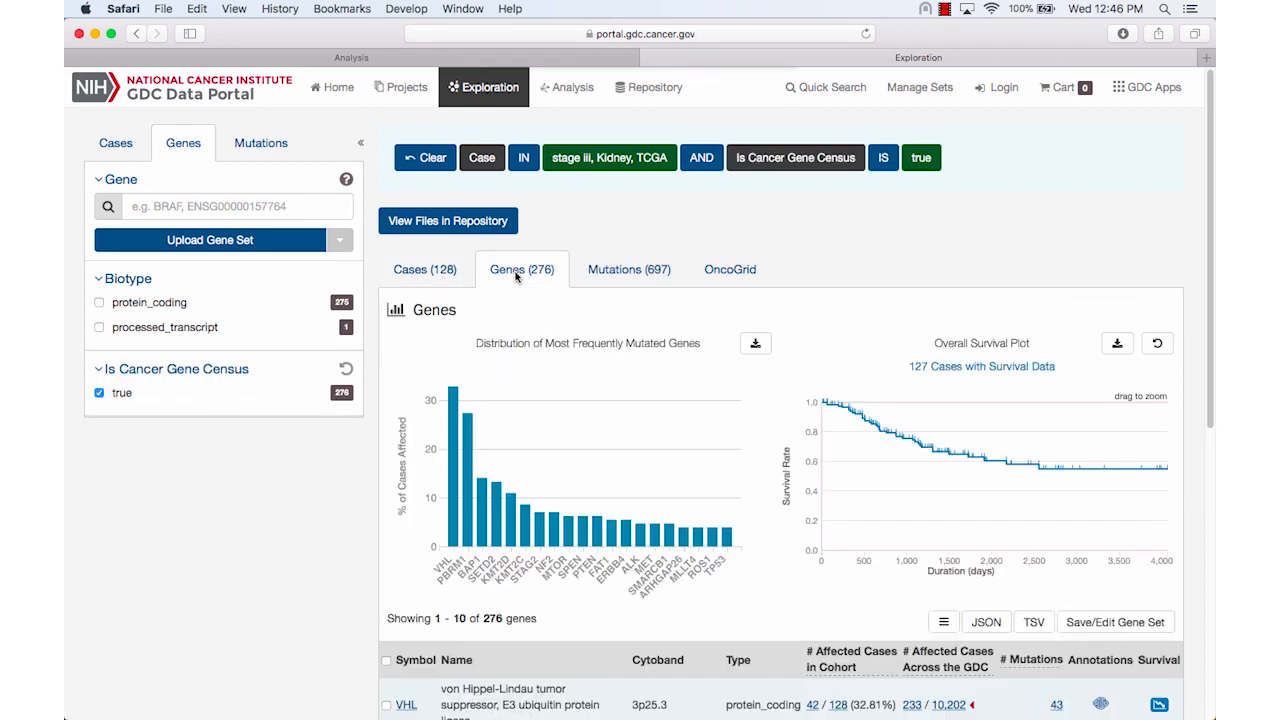
left_click(1120, 620)
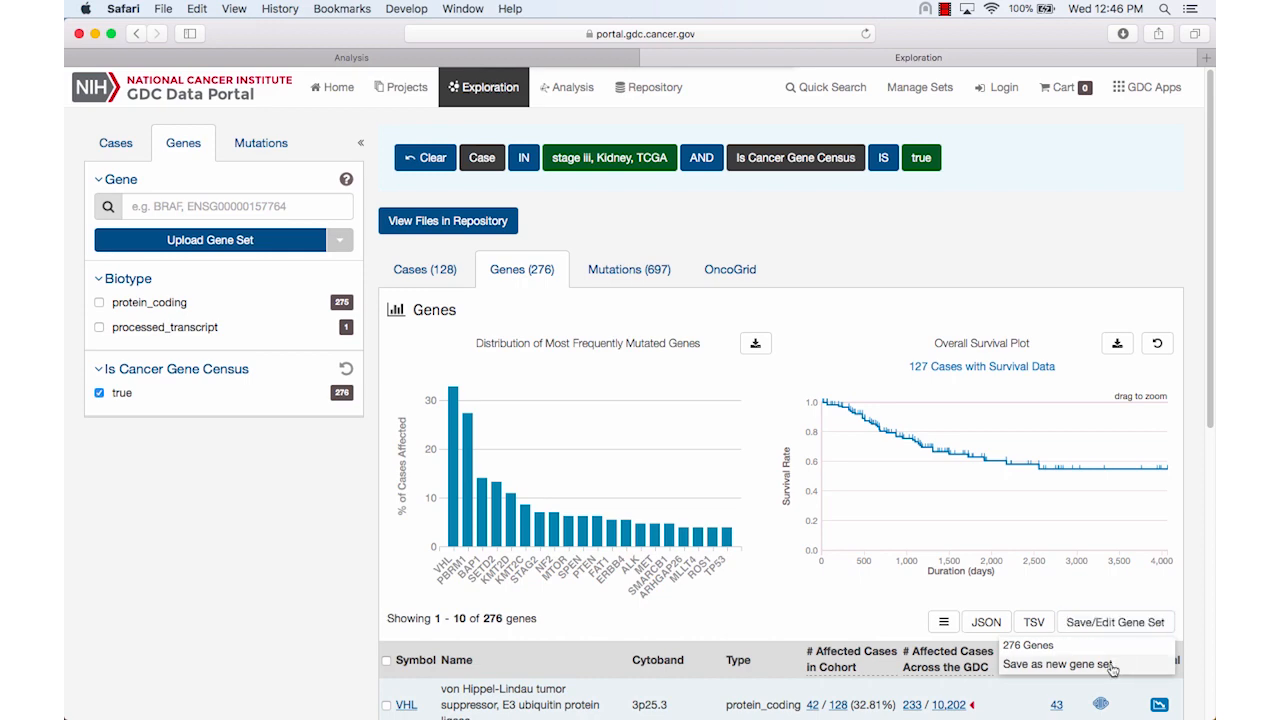
left_click(1112, 666)
key("End")
key("BackSpace")
key("BackSpace")
key("BackSpace")
key("BackSpace")
type("genes")
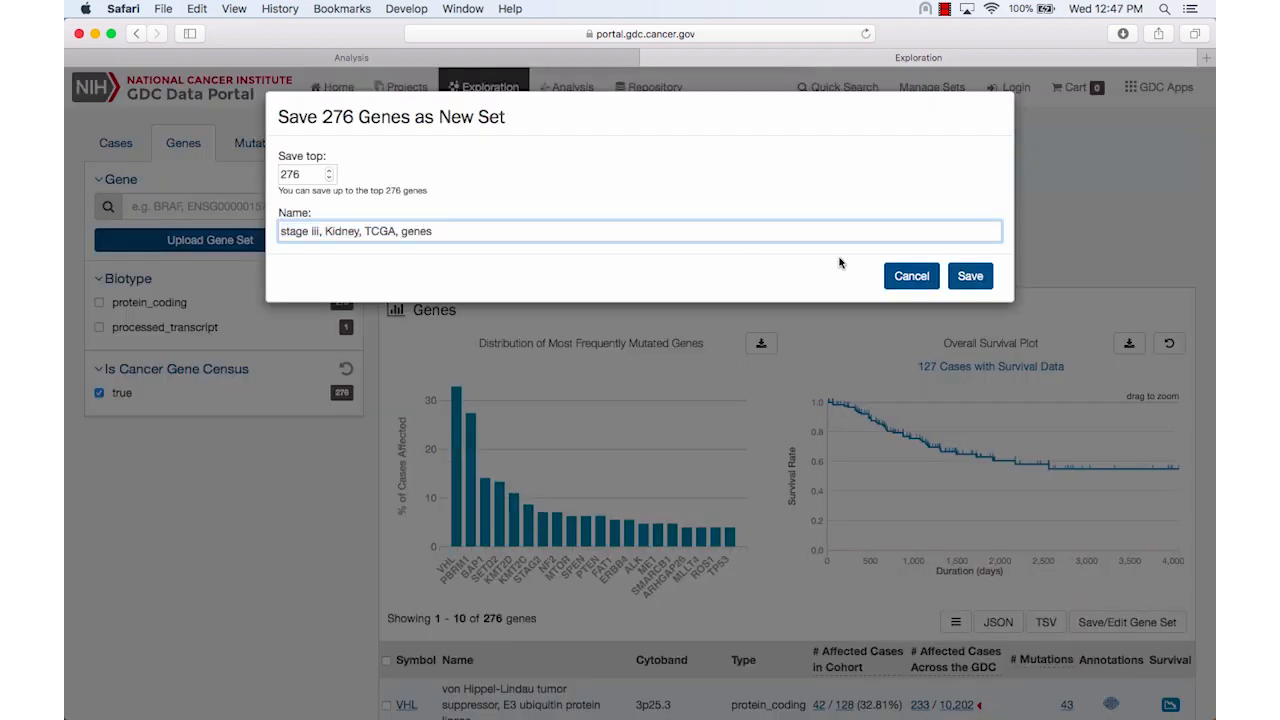
left_click(968, 280)
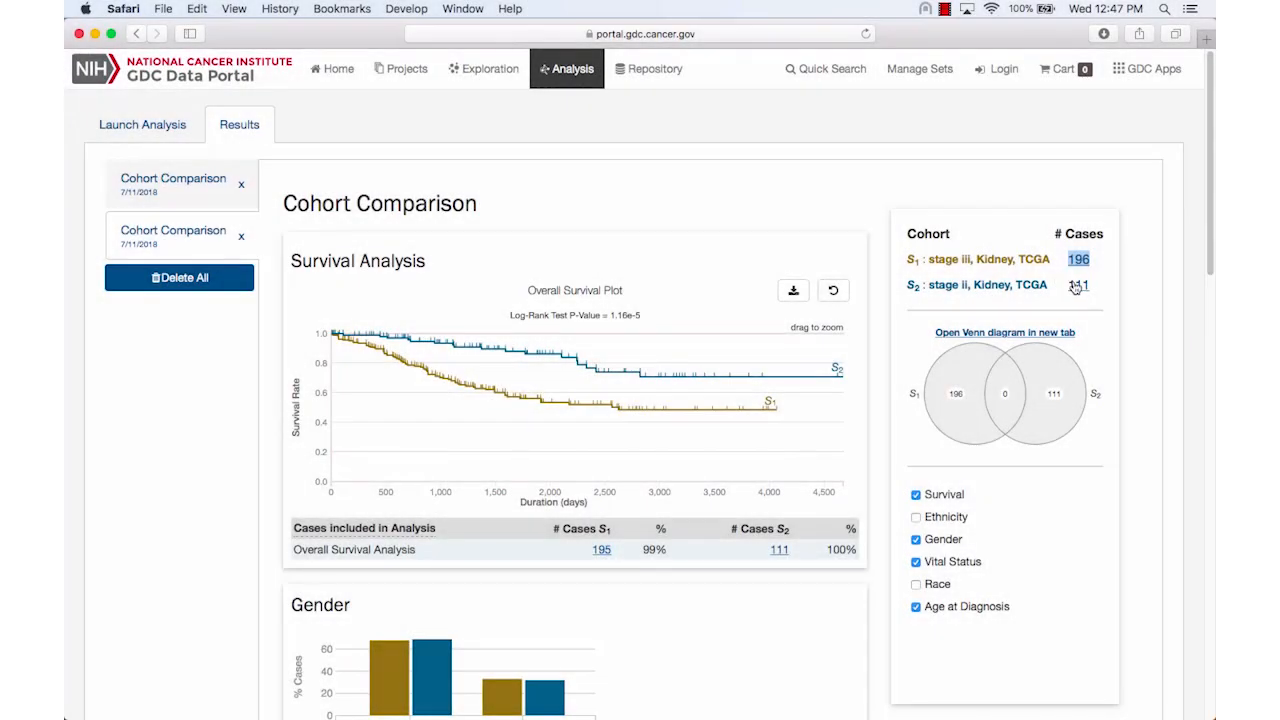
Open the stage ii kidney cohort separately and save its Cancer Gene Census genes as the set "stage ii, Kidney, TCGA, genes"
right_click(1077, 285)
left_click(1062, 288)
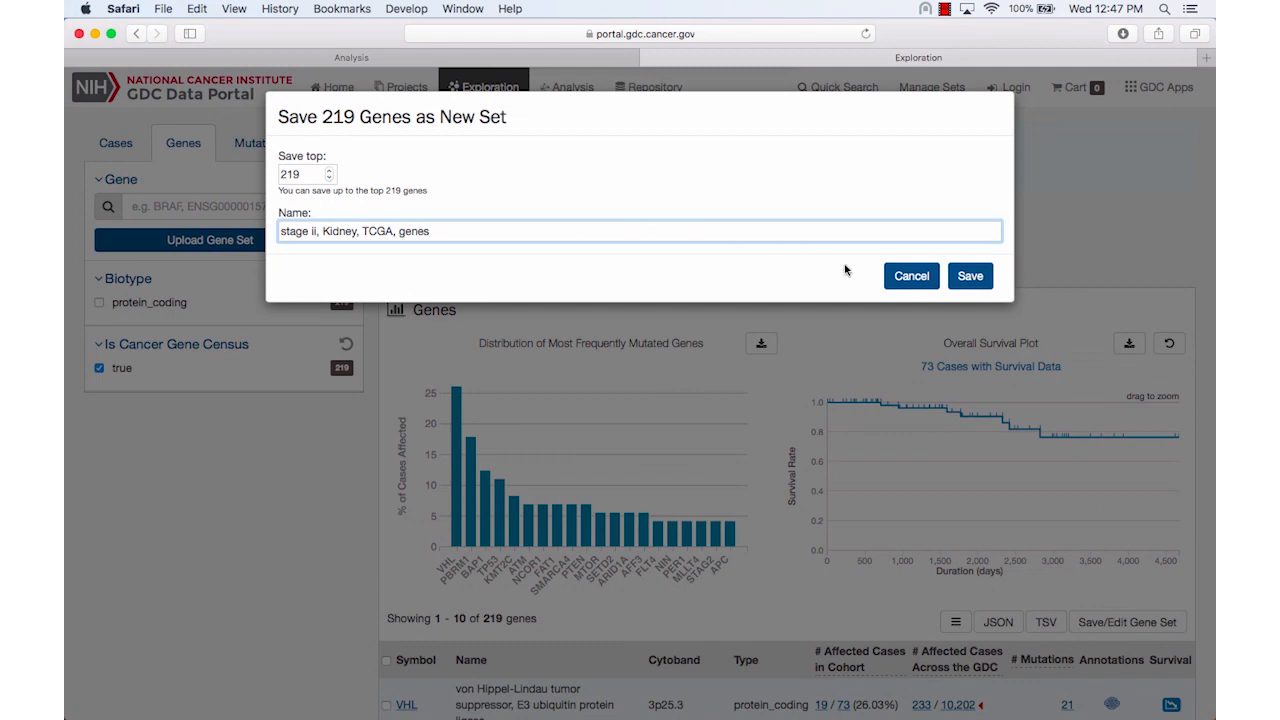
left_click(962, 285)
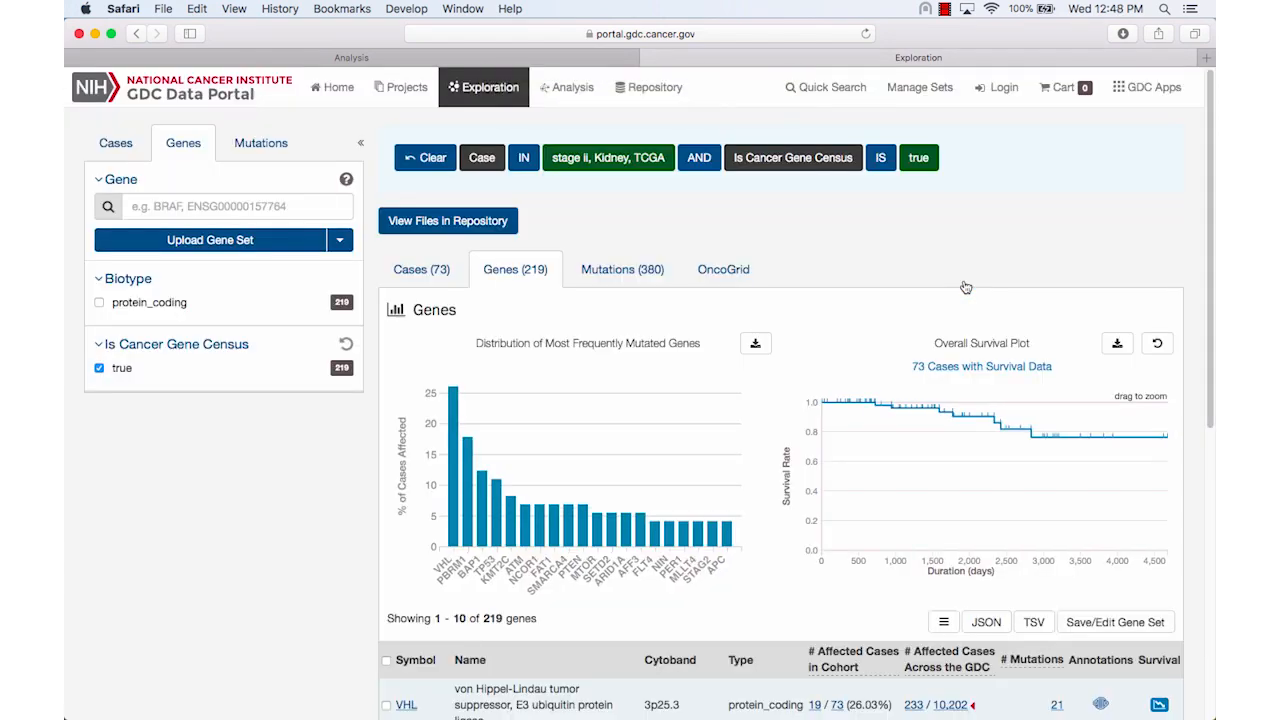
Run a Set Operations analysis on the "stage iii, Kidney, TCGA, genes" and "stage ii, Kidney, TCGA, genes" gene sets
left_click(552, 91)
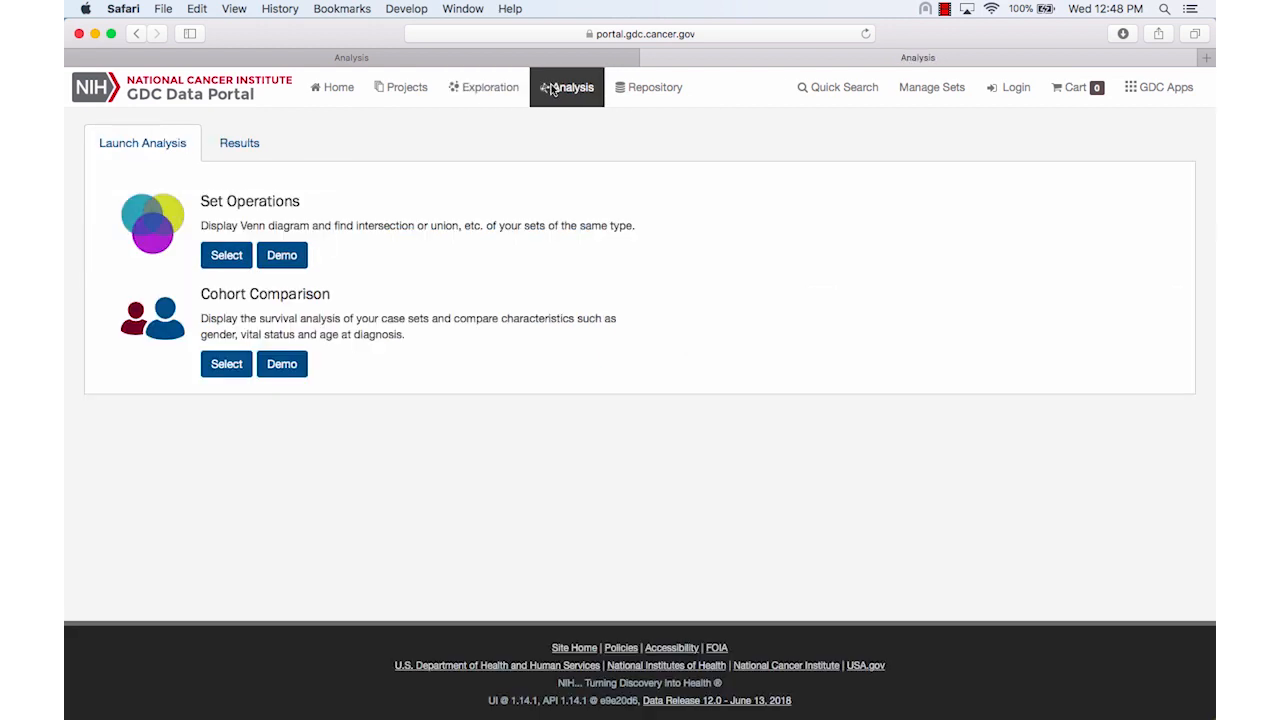
left_click(228, 255)
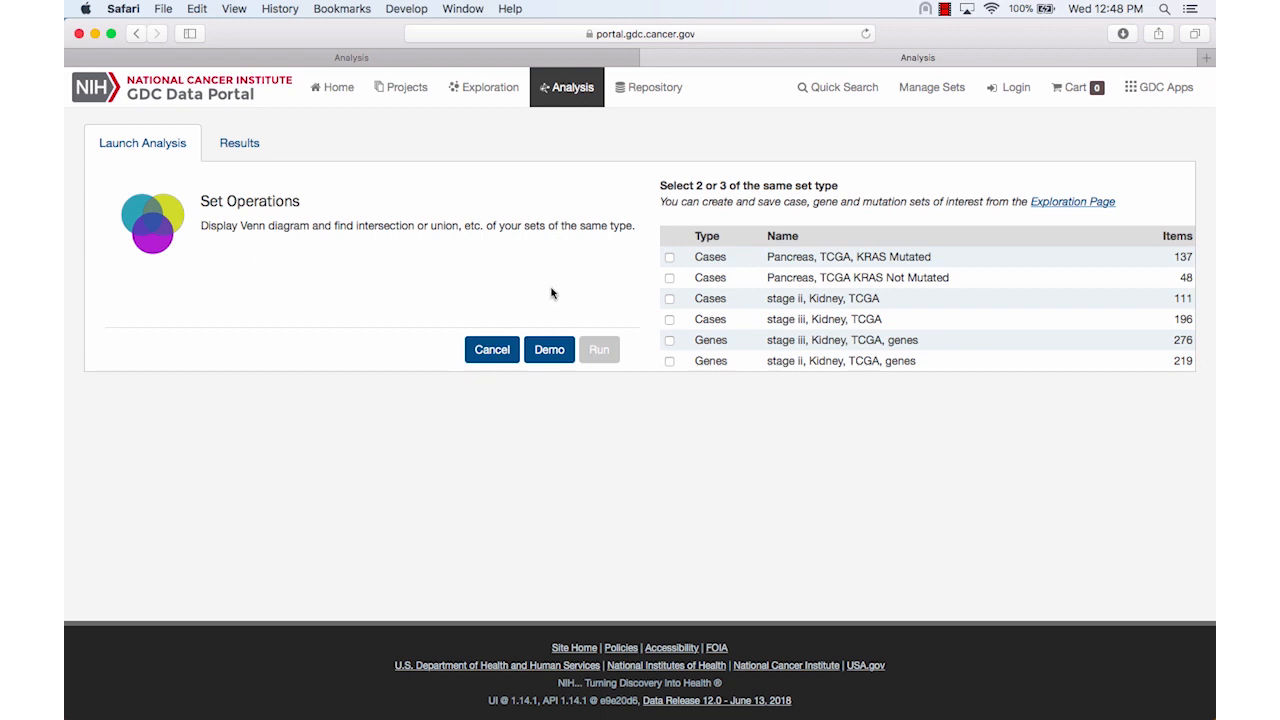
left_click(669, 341)
left_click(669, 361)
left_click(600, 352)
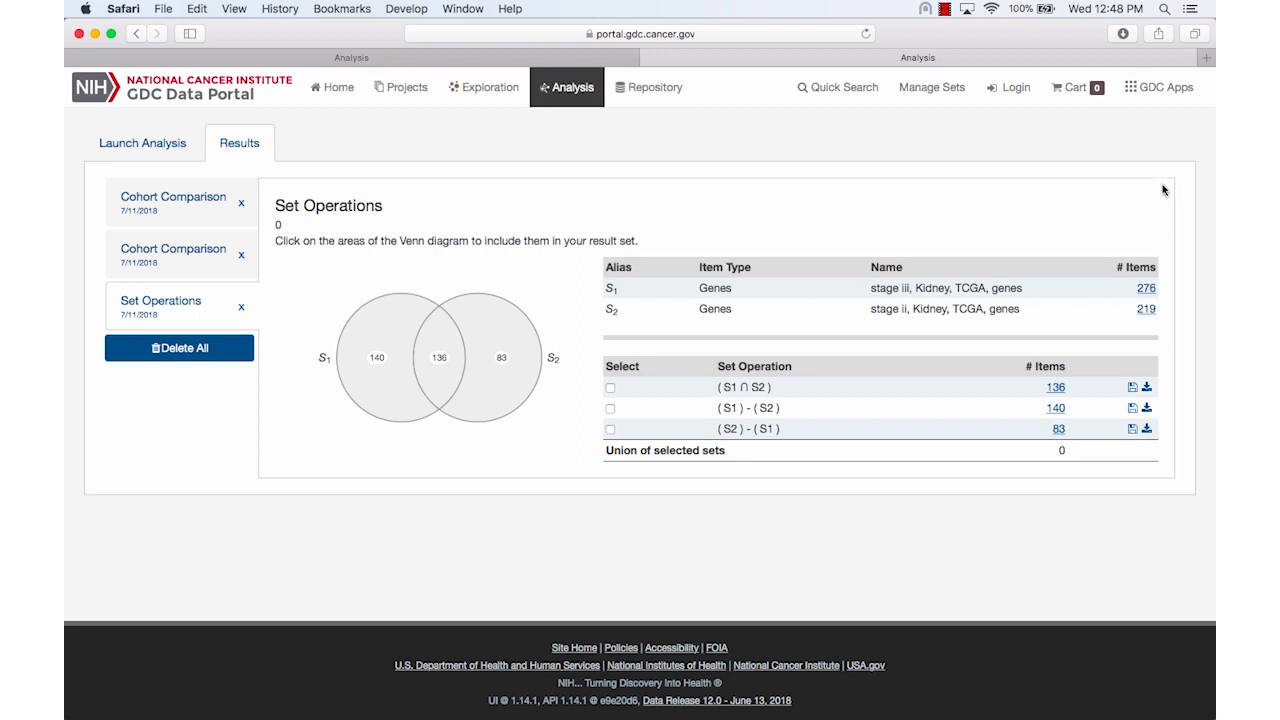
Open the GDC Documentation site from the list of GDC applications
left_click(1158, 92)
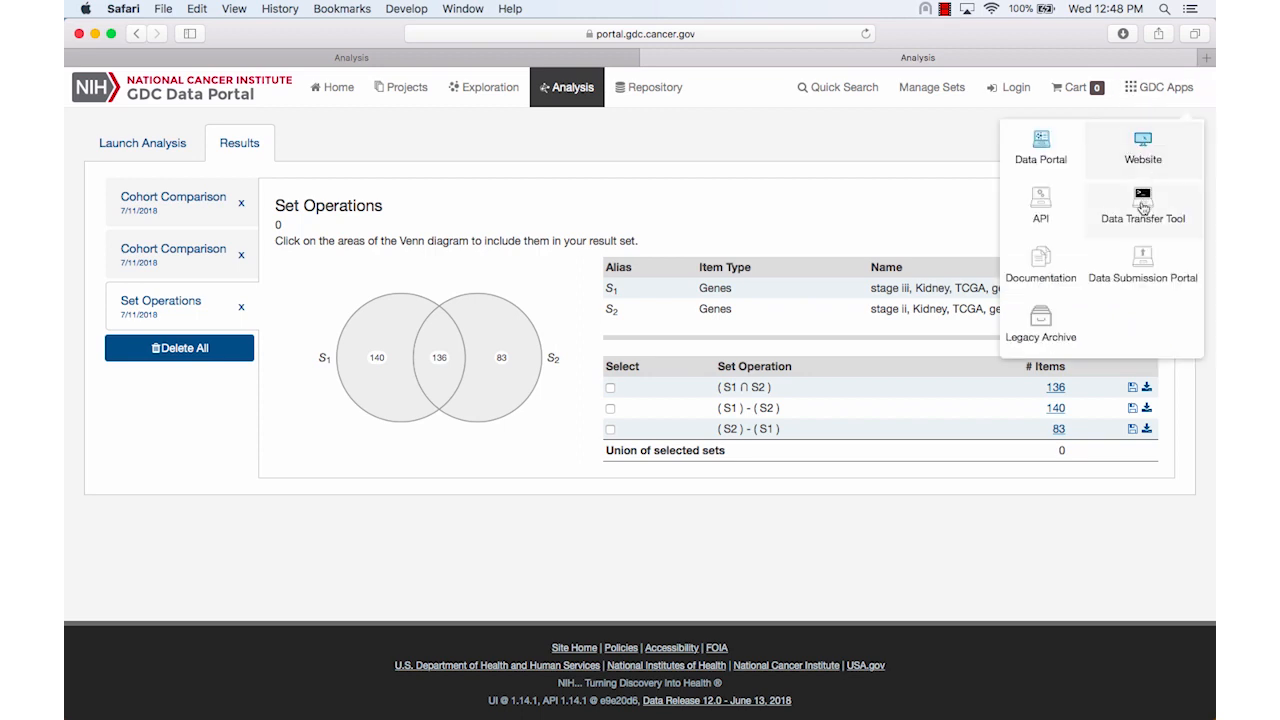
left_click(1045, 270)
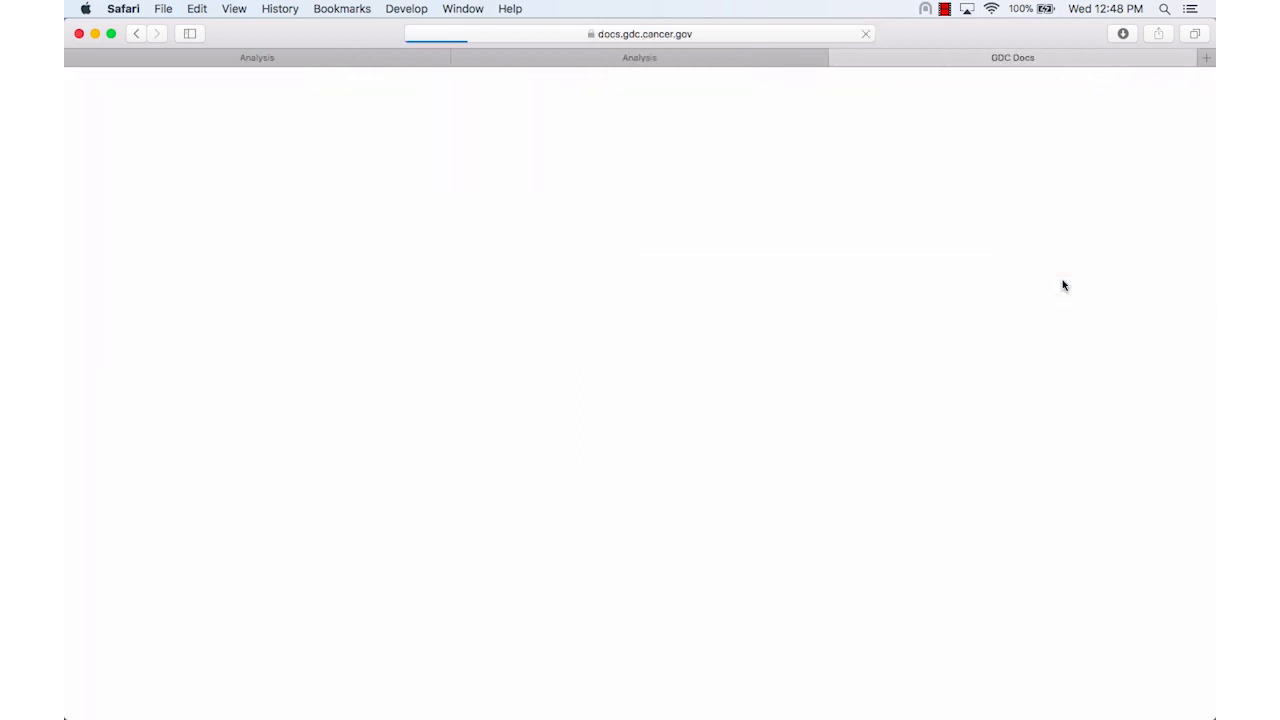